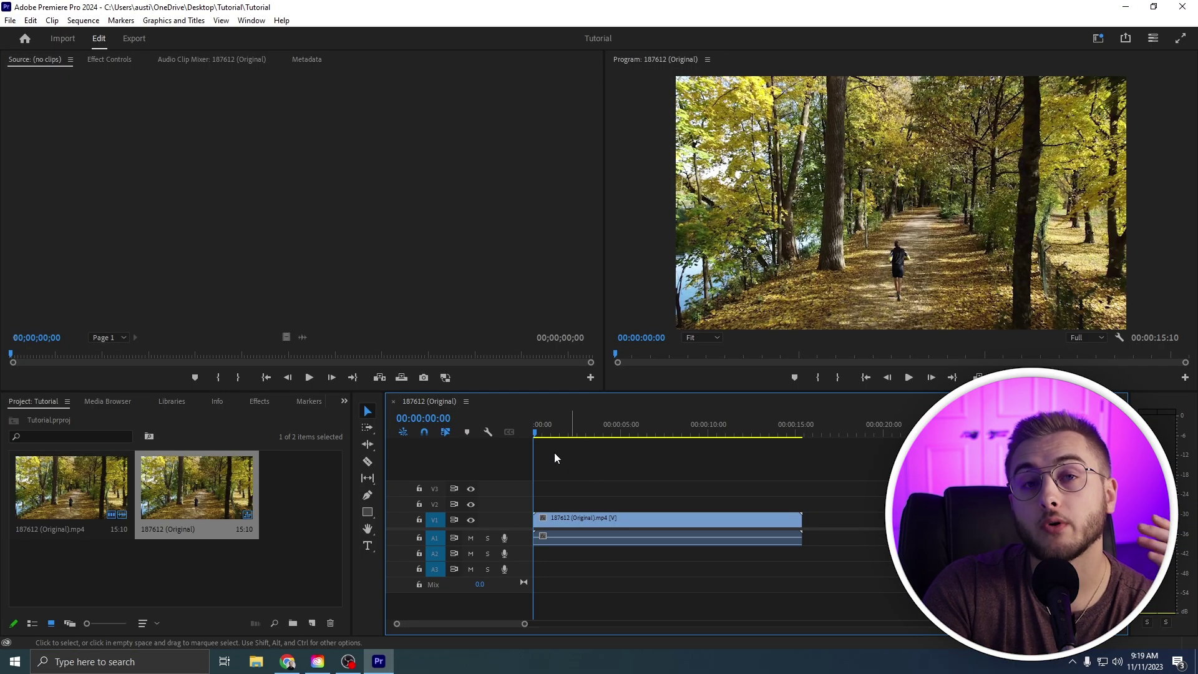
- Delete the stored media cache files from Edit > Preferences > Media Cache
click(31, 21)
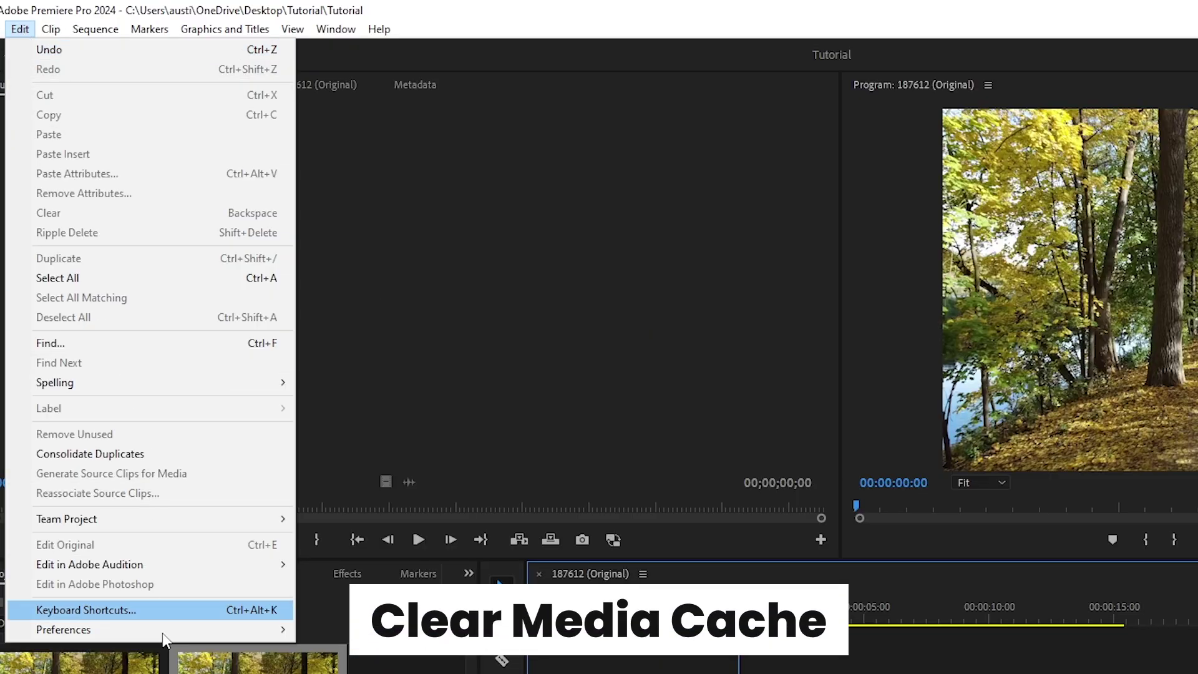
mouse_move(142, 438)
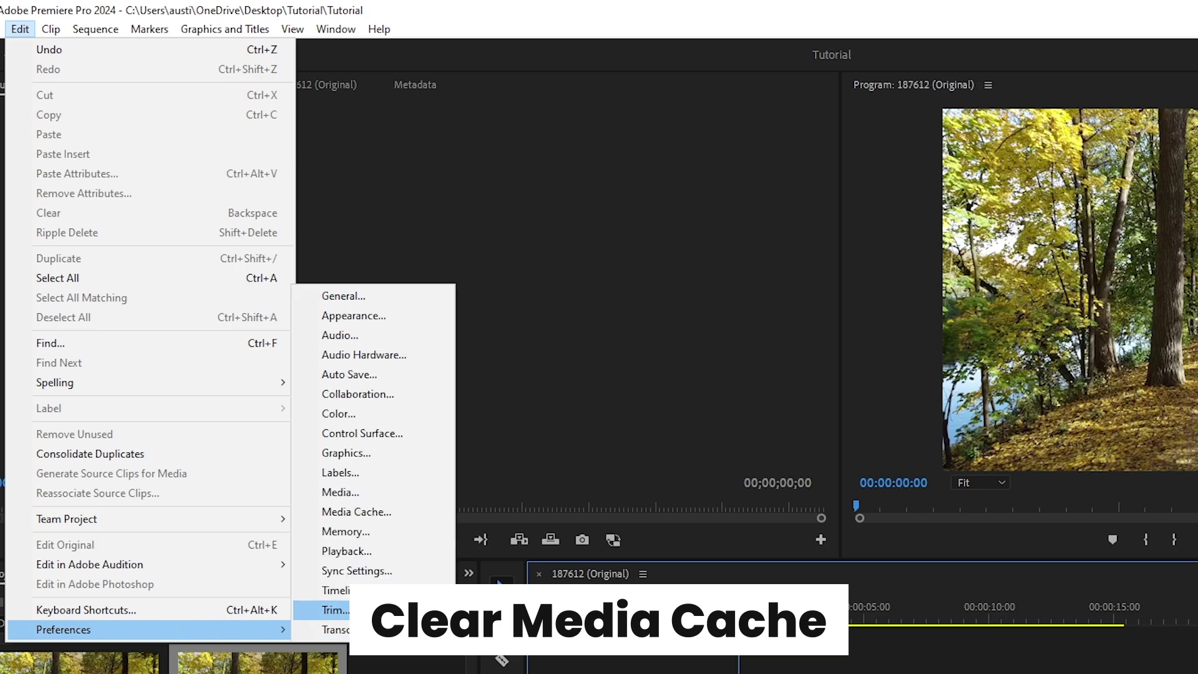
click(362, 512)
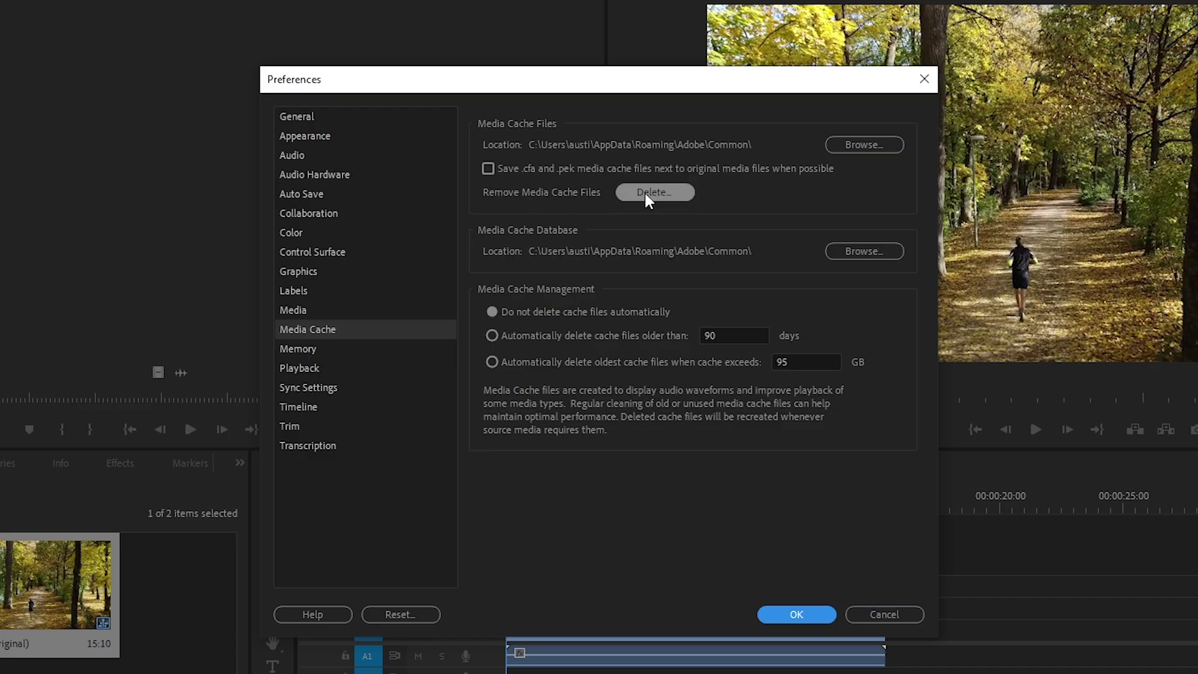
click(646, 193)
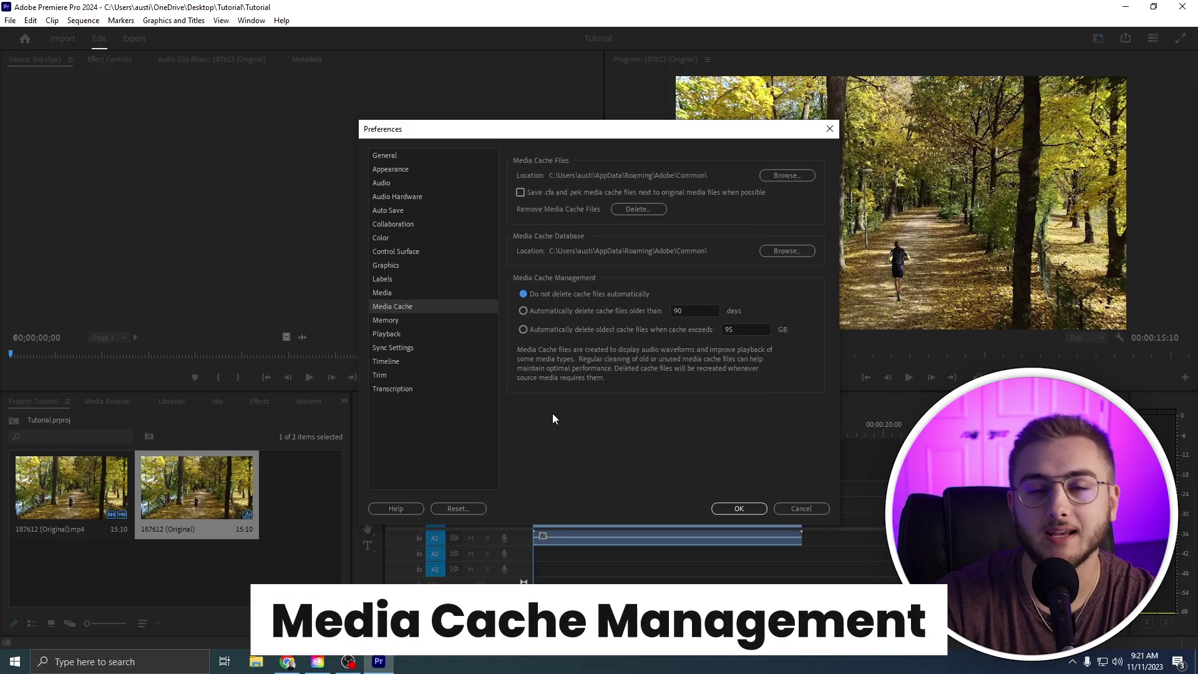
- Enable automatic deletion of cache files older than 20 days, replacing the 90-day limit
click(528, 313)
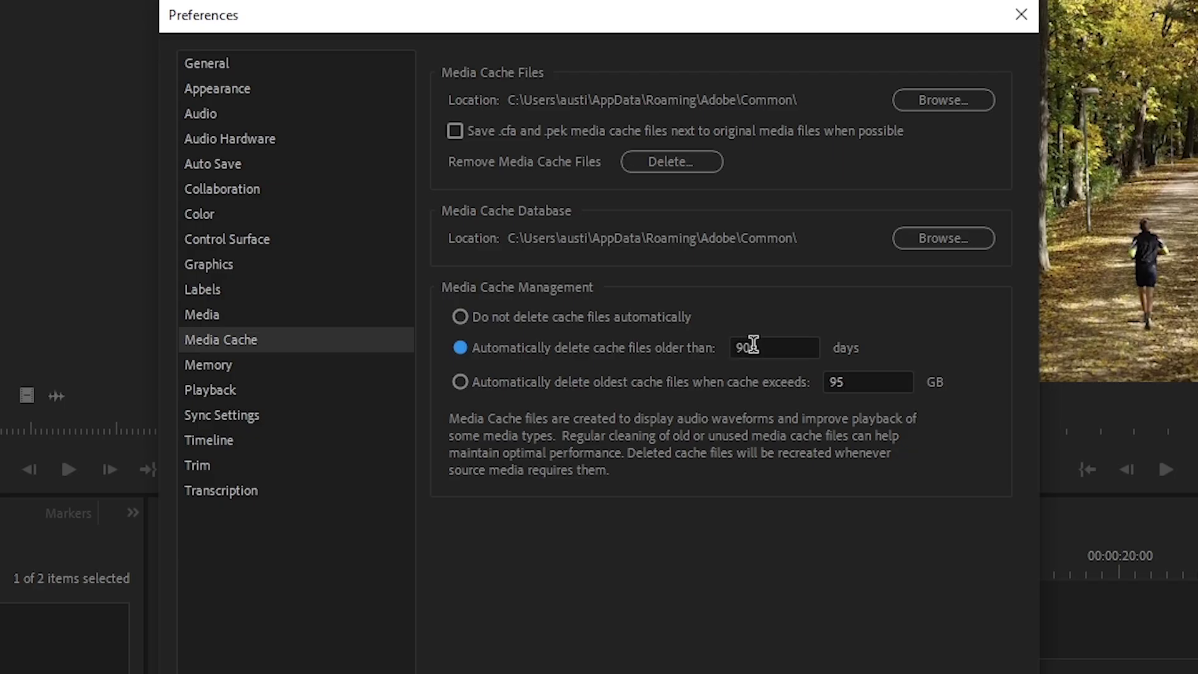
drag(762, 345, 730, 359)
text(20)
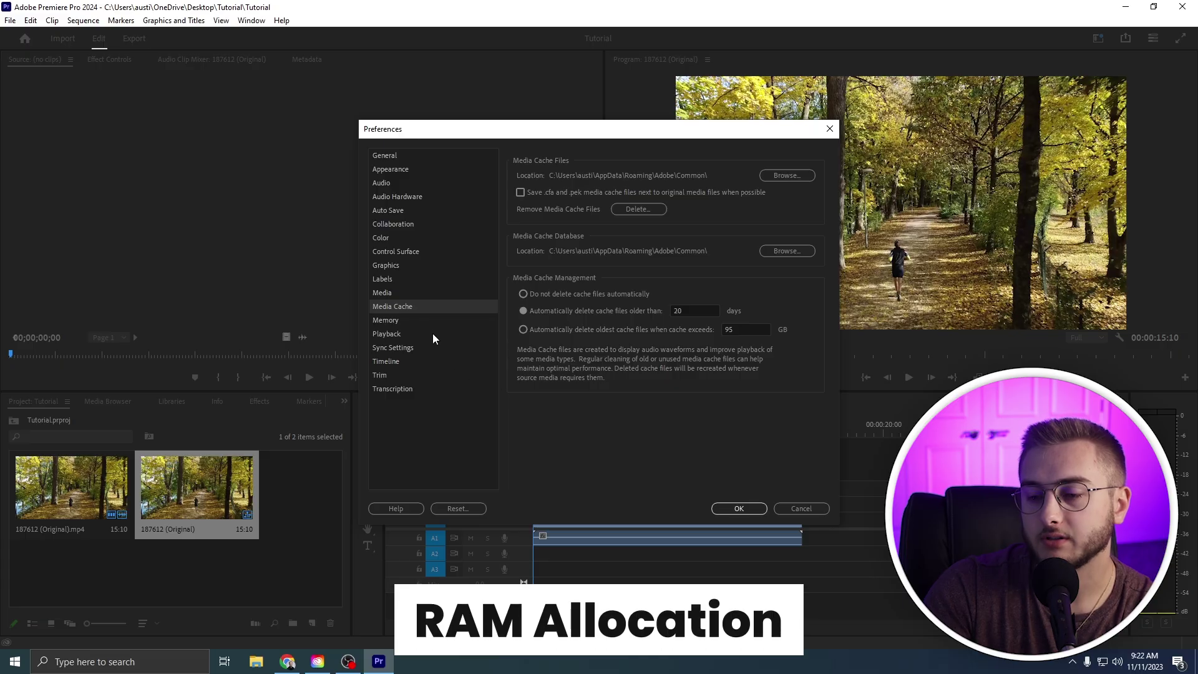
- On the Memory preferences page, keep 12 GB of RAM reserved for other applications
click(398, 321)
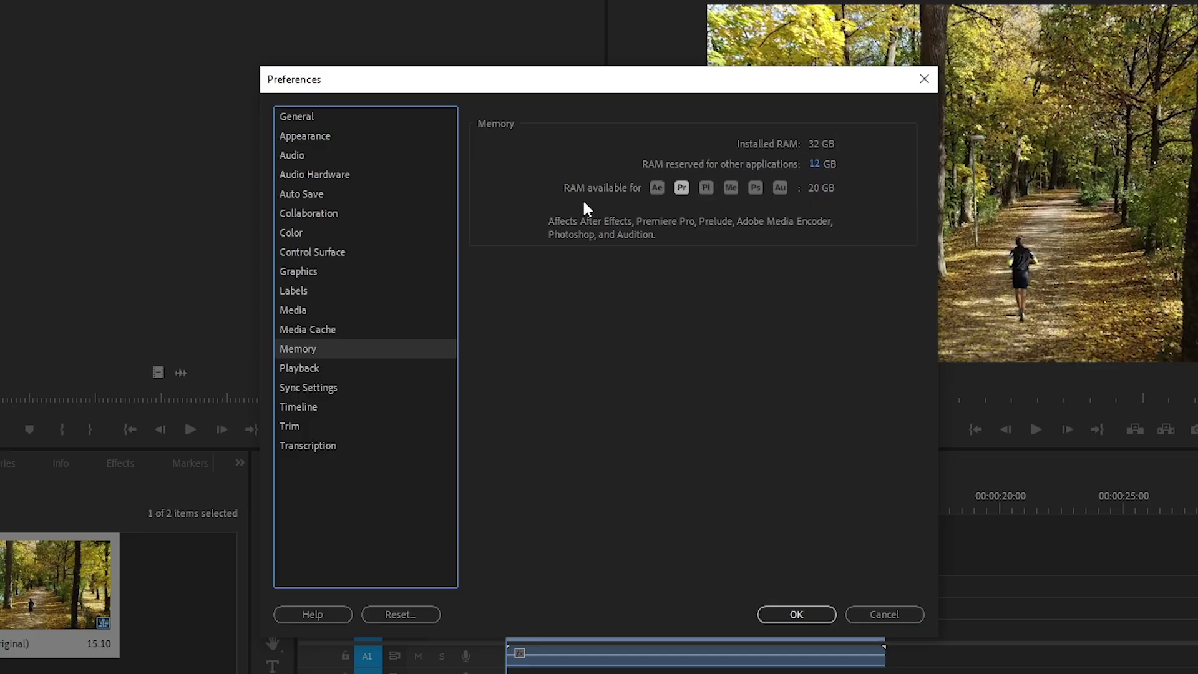
drag(829, 165, 818, 166)
click(816, 166)
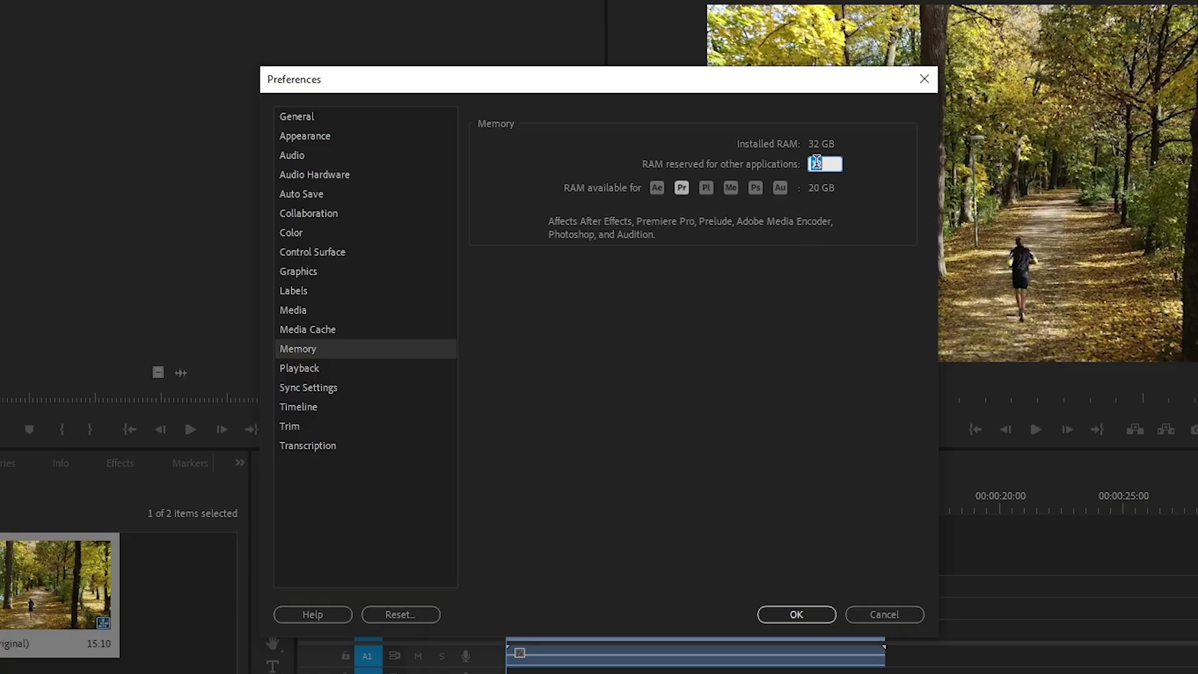
click(795, 288)
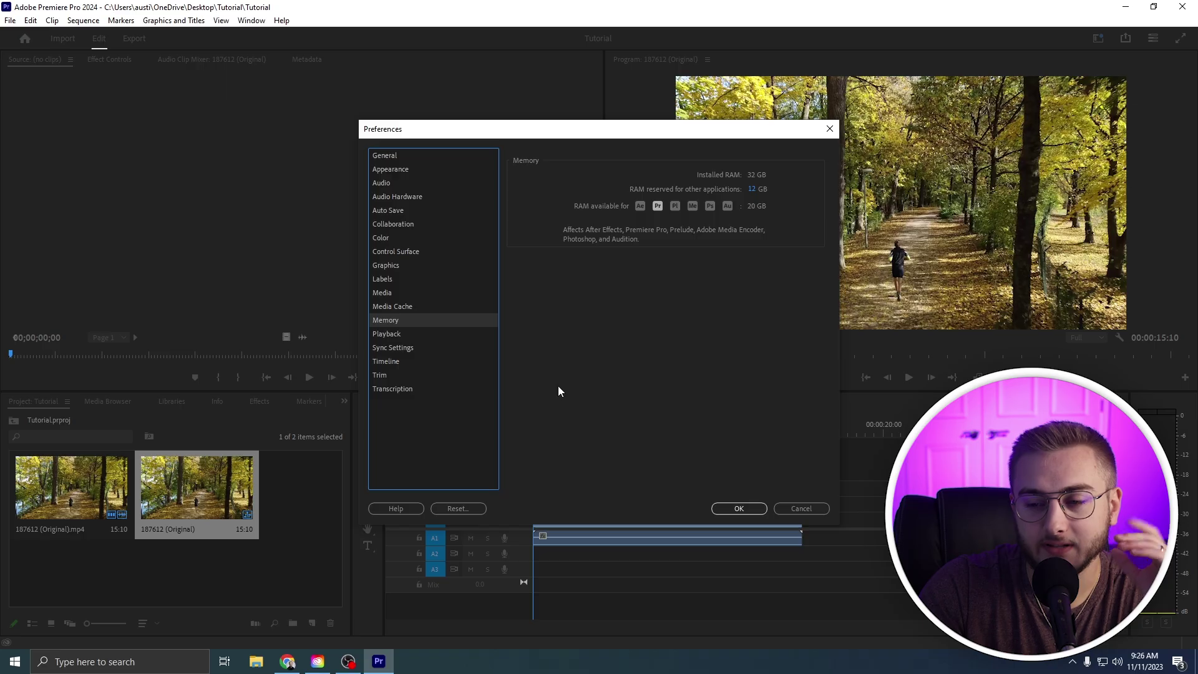
- Tick 'Auto Save also saves the current project(s)' and confirm Preferences with OK
click(400, 212)
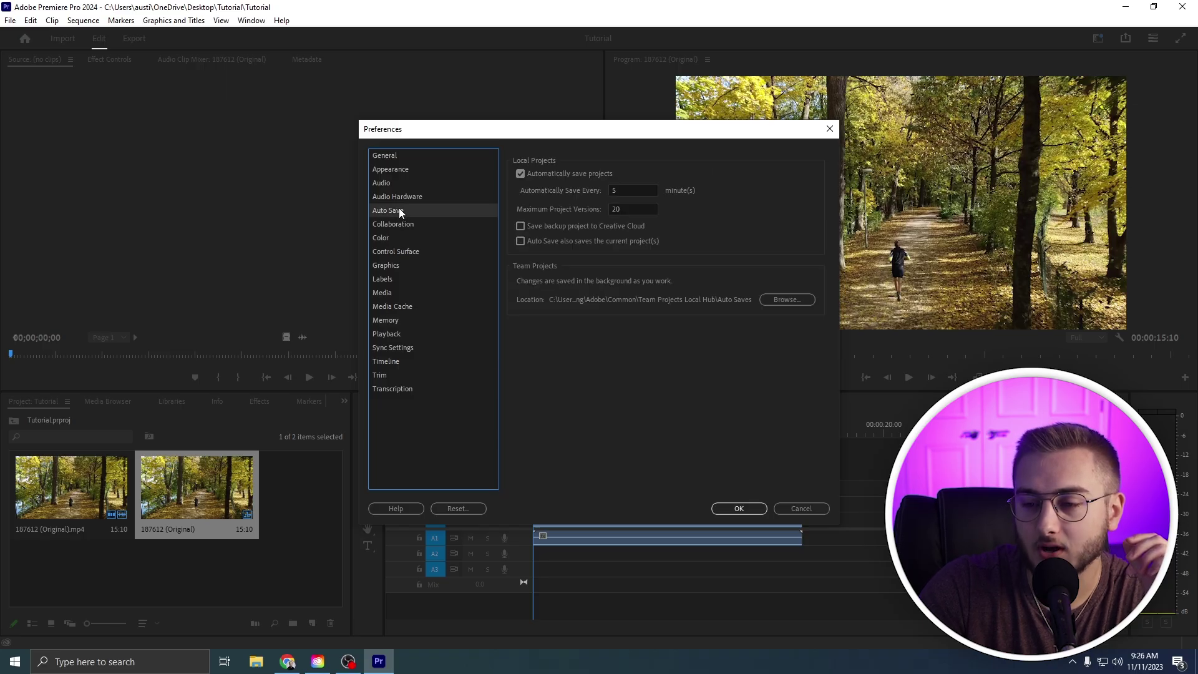
click(519, 241)
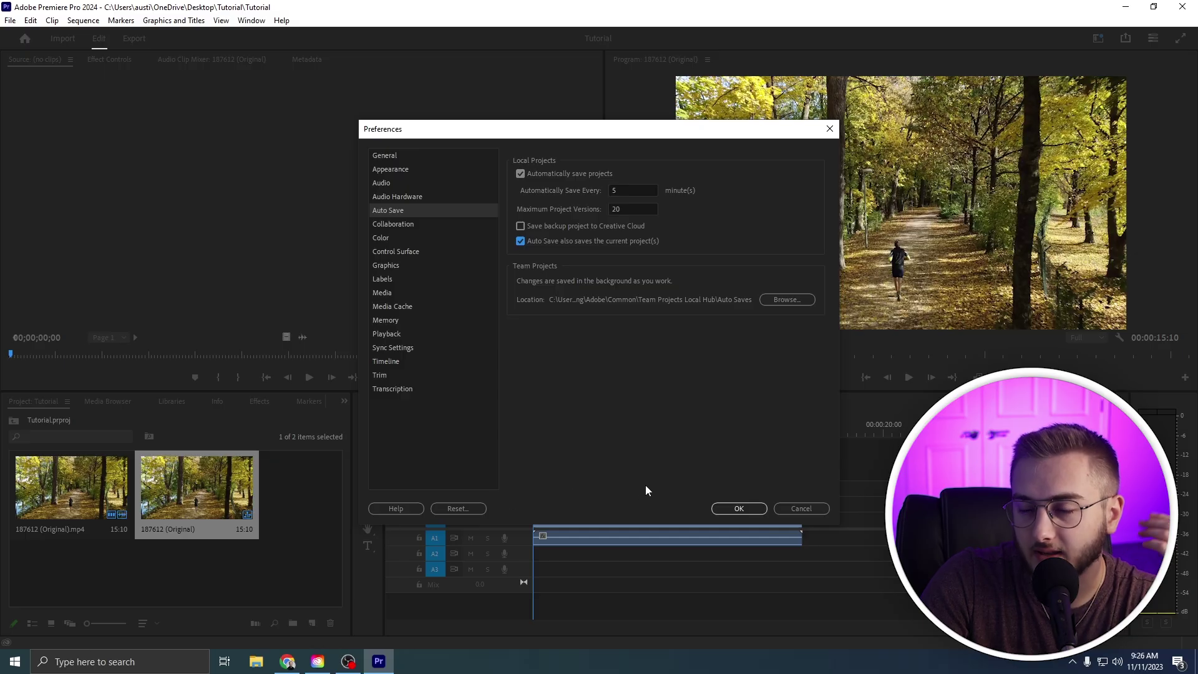
click(741, 508)
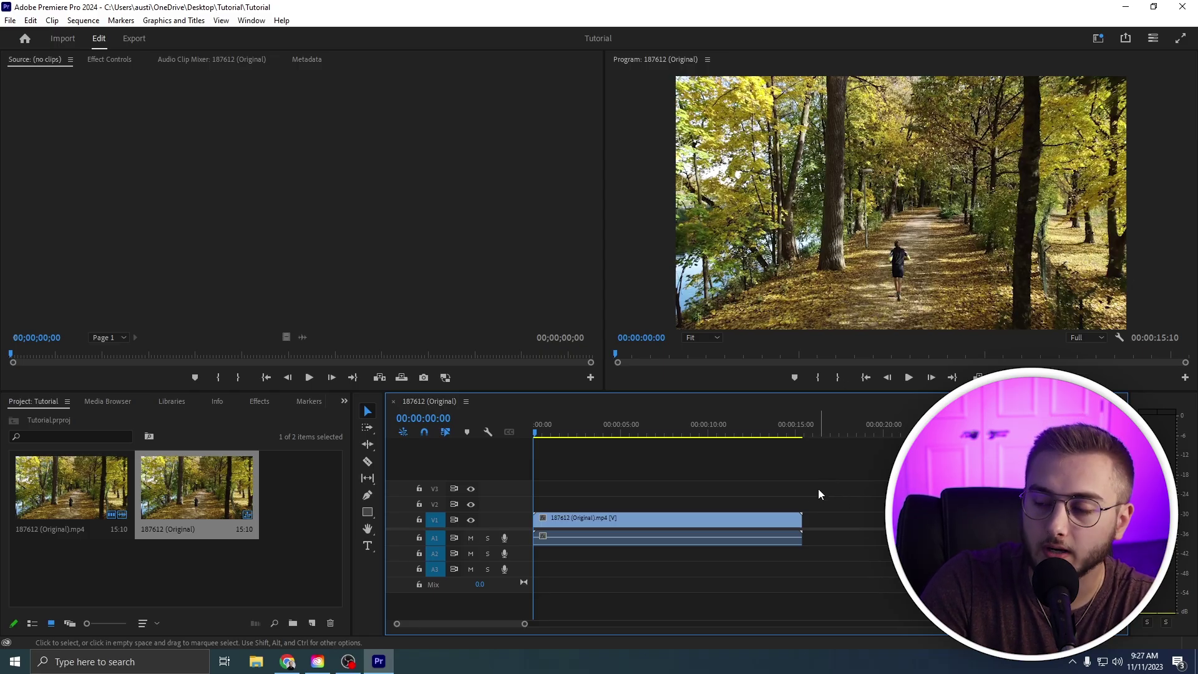
- Scrub the clip to its start and set Program monitor playback resolution to 1/4, trying 1/2 and 1/8
click(613, 432)
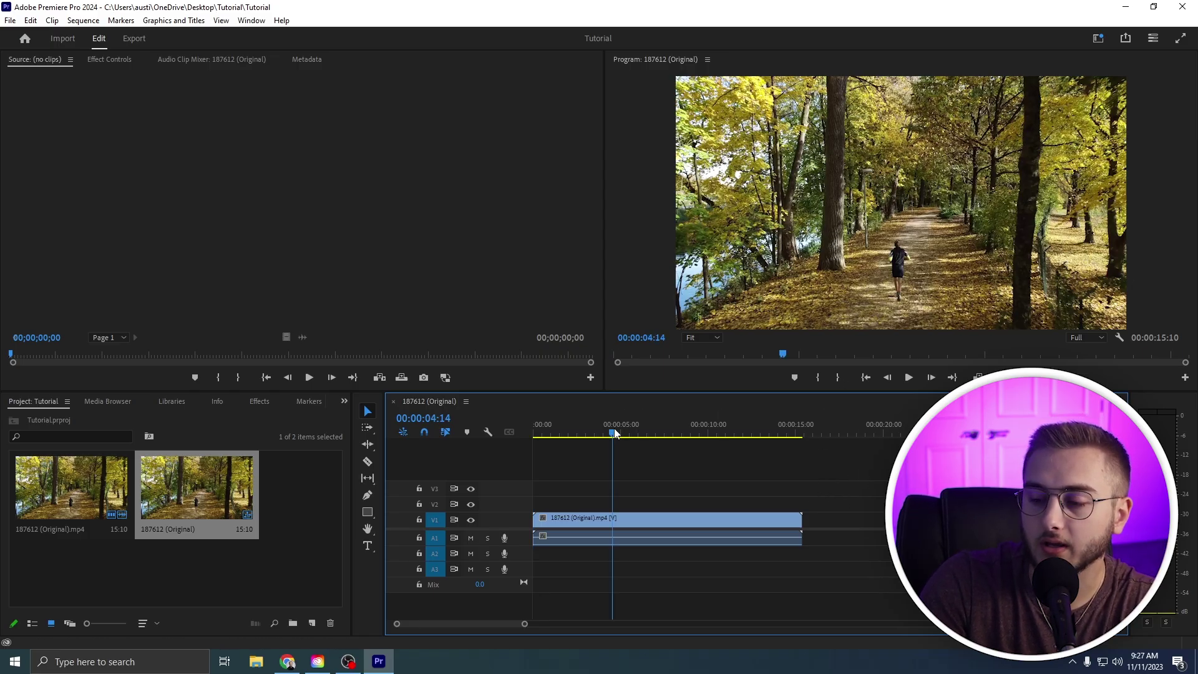
drag(615, 433, 535, 431)
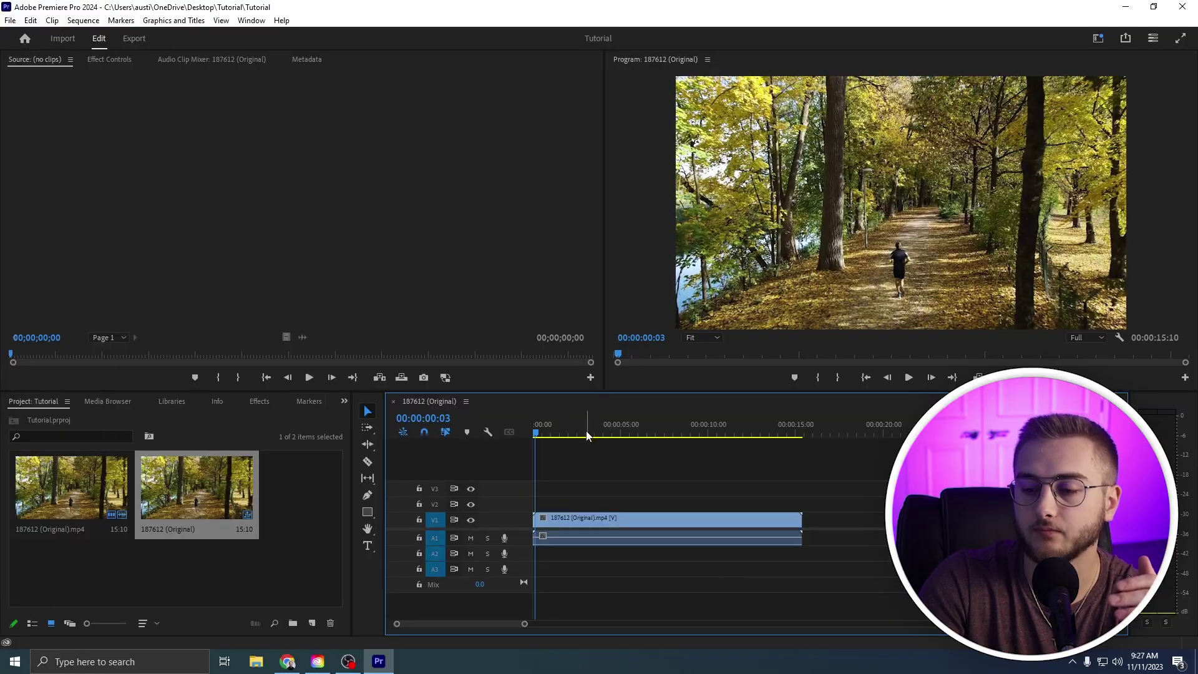
click(625, 432)
click(1087, 338)
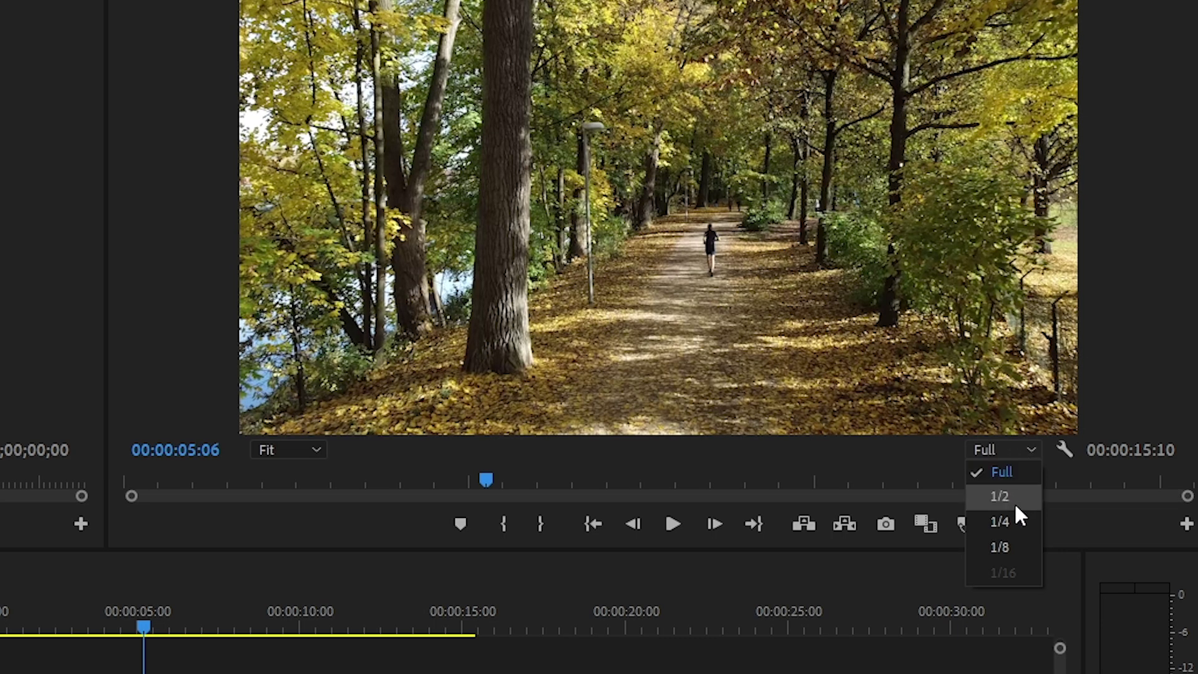
click(1016, 496)
click(1002, 455)
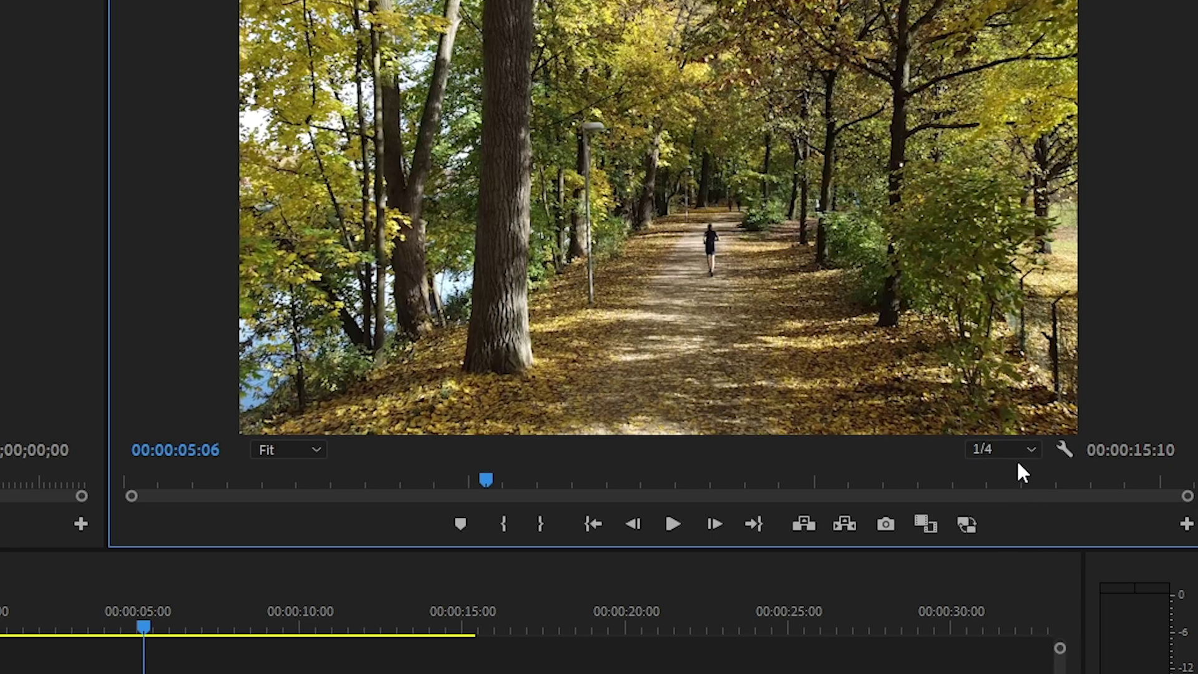
click(1018, 456)
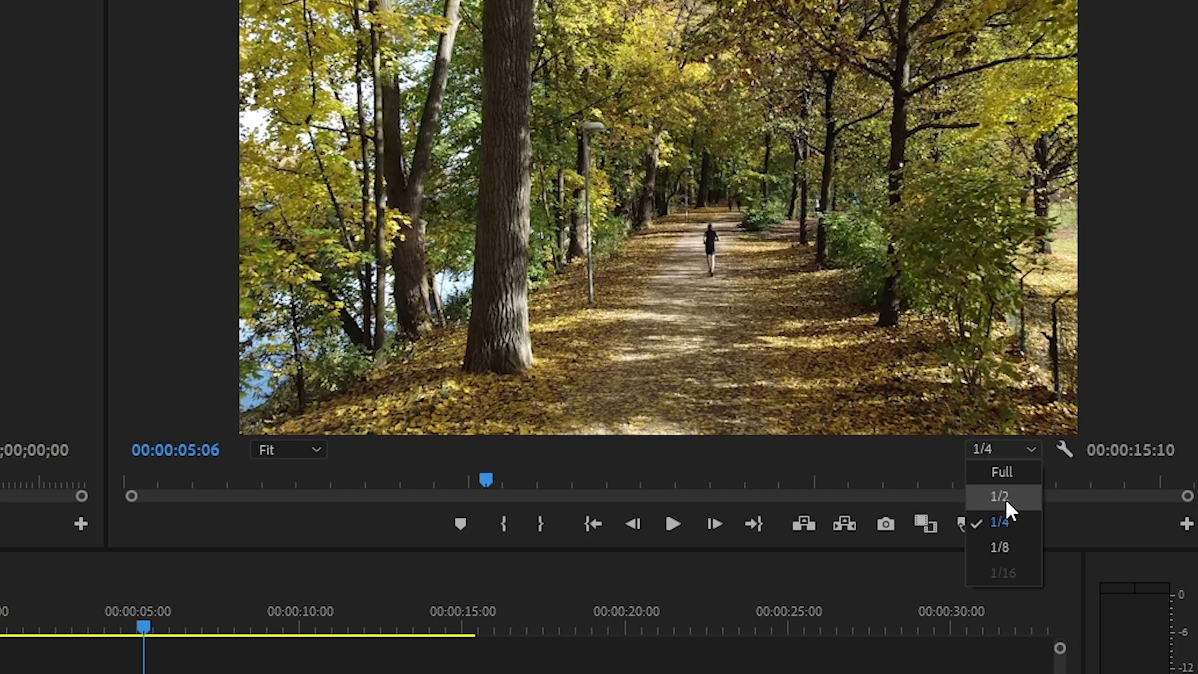
click(1000, 548)
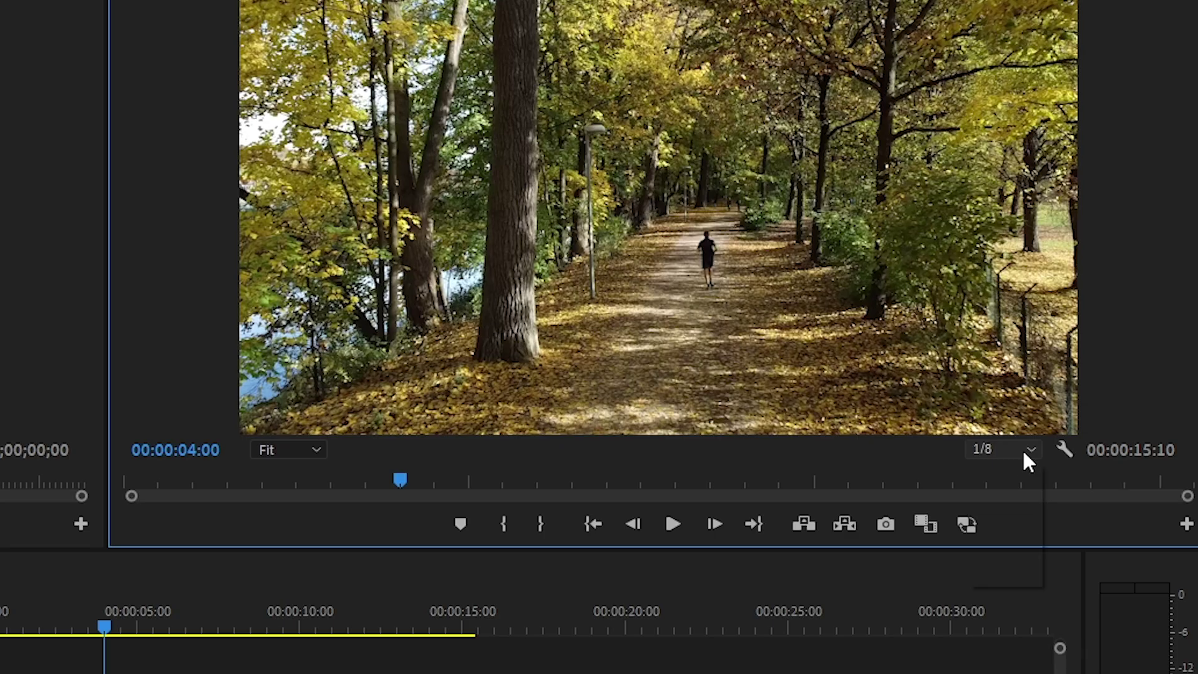
click(1101, 337)
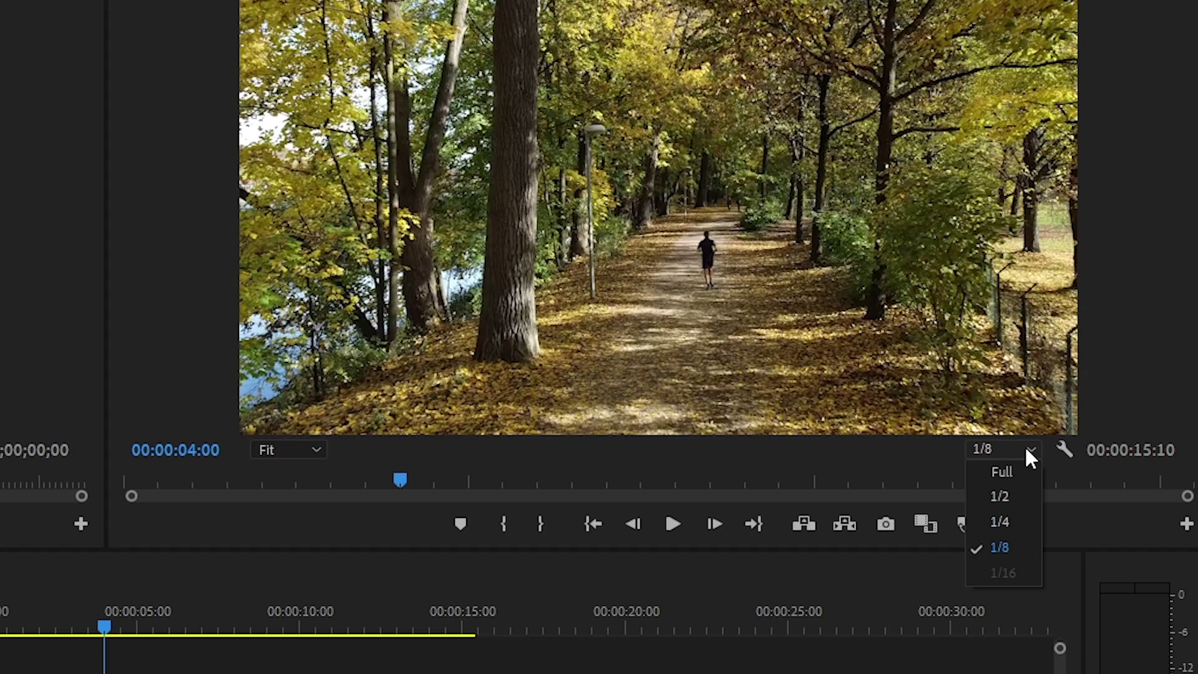
click(1023, 519)
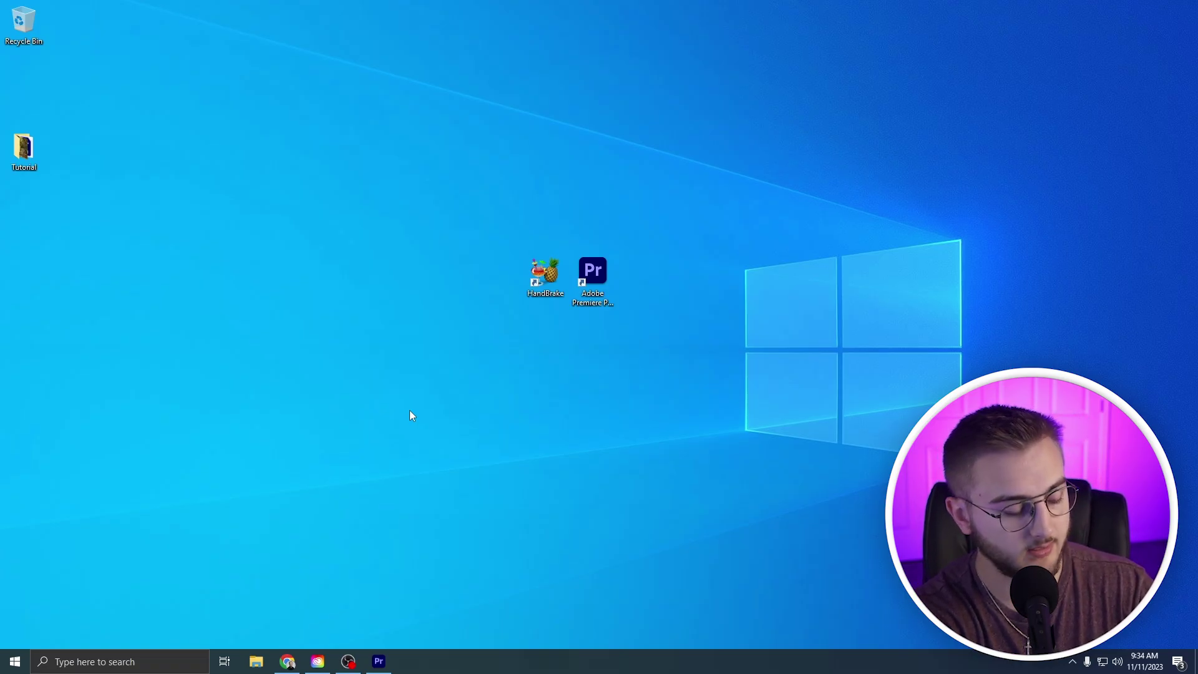
- Open the %temp folder via Run and delete all its files, skipping those in use
key(super+r)
text(%)
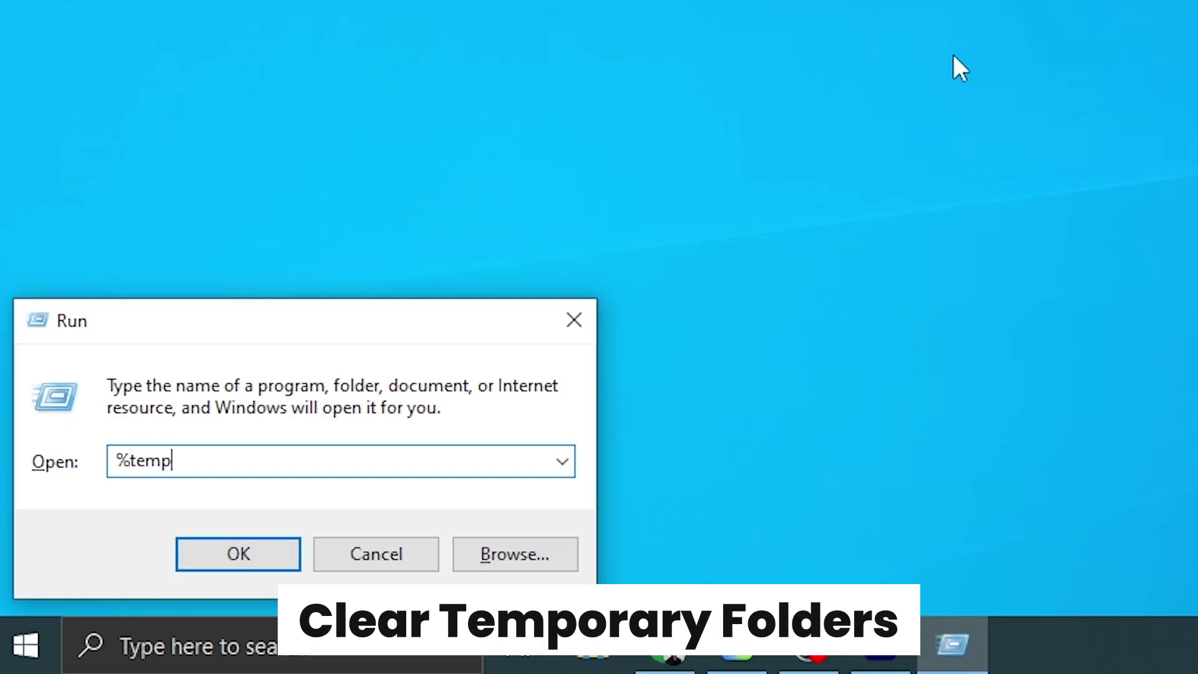
key(Return)
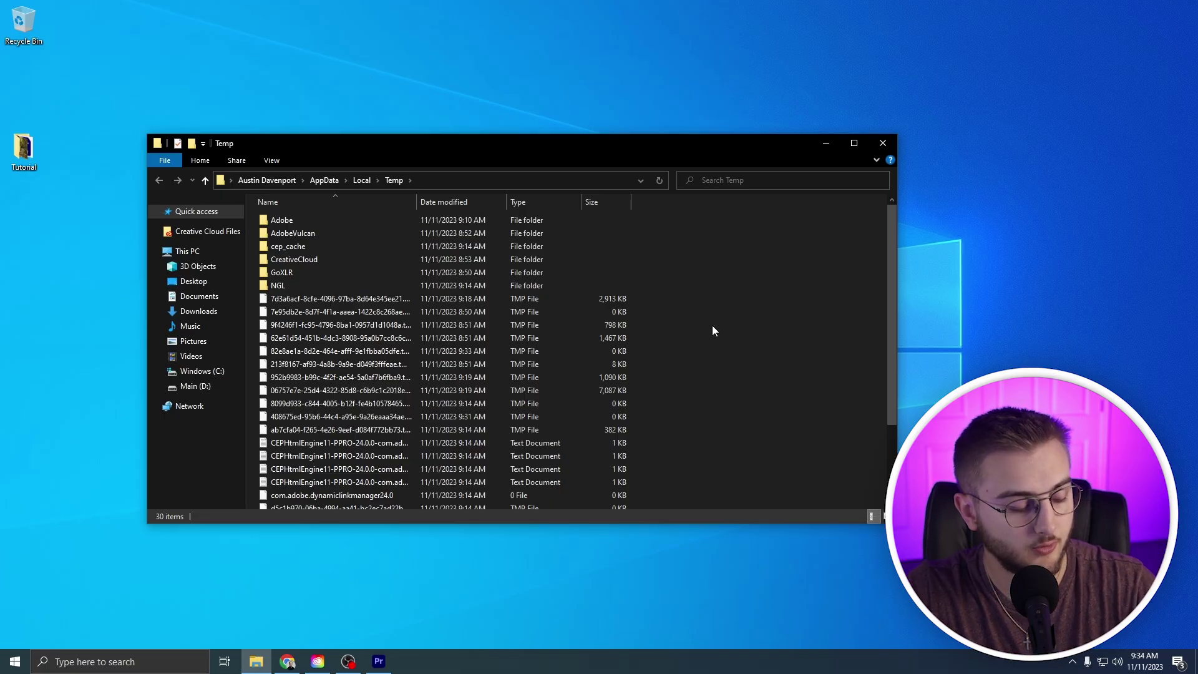
key(ctrl+a)
key(Delete)
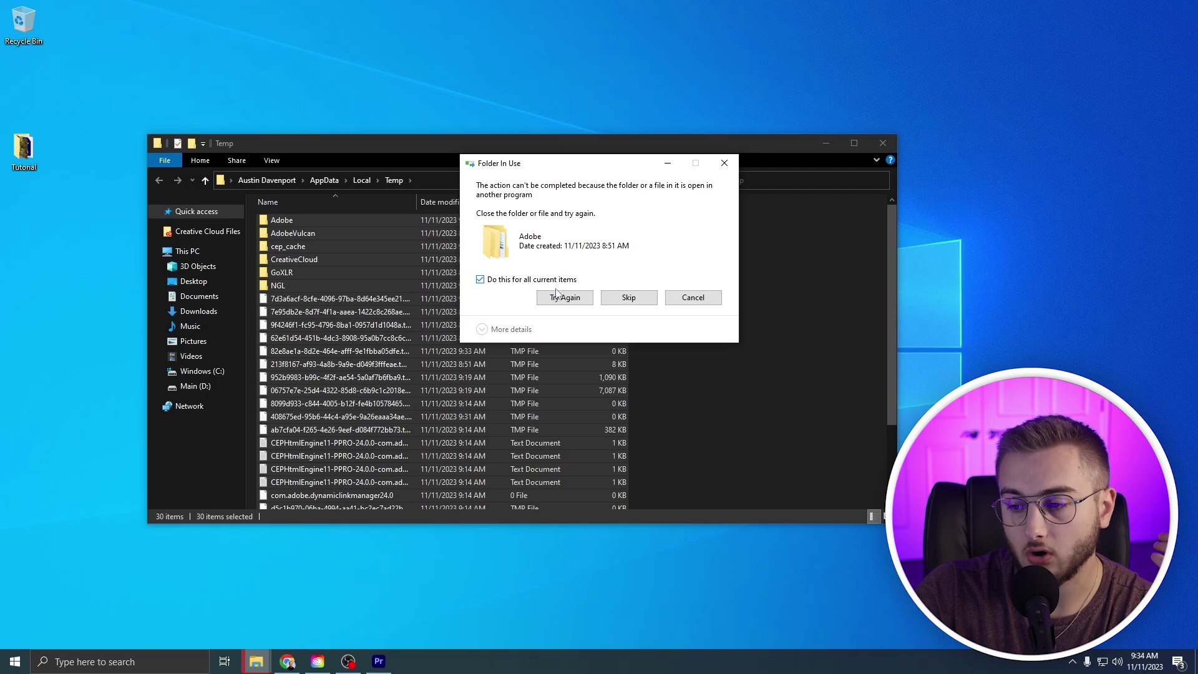
click(627, 303)
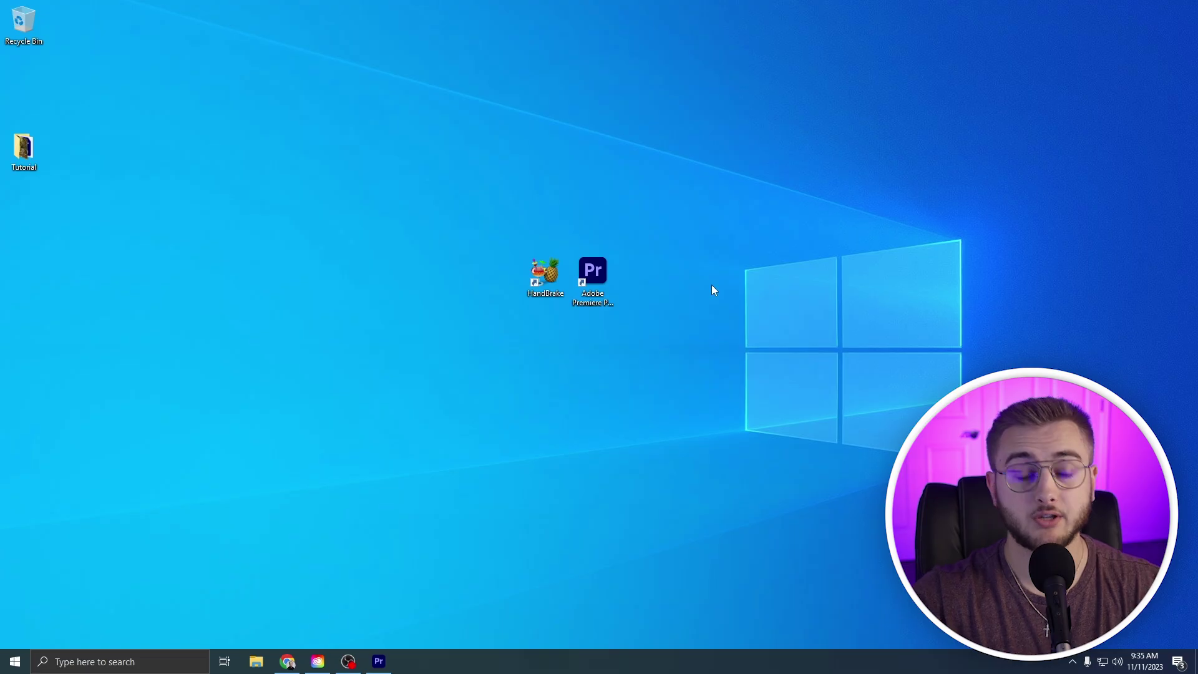
- Empty C:\Windows\Temp with admin permission, skip the in-use CreativeCloud folder, and close Explorer
key(super+r)
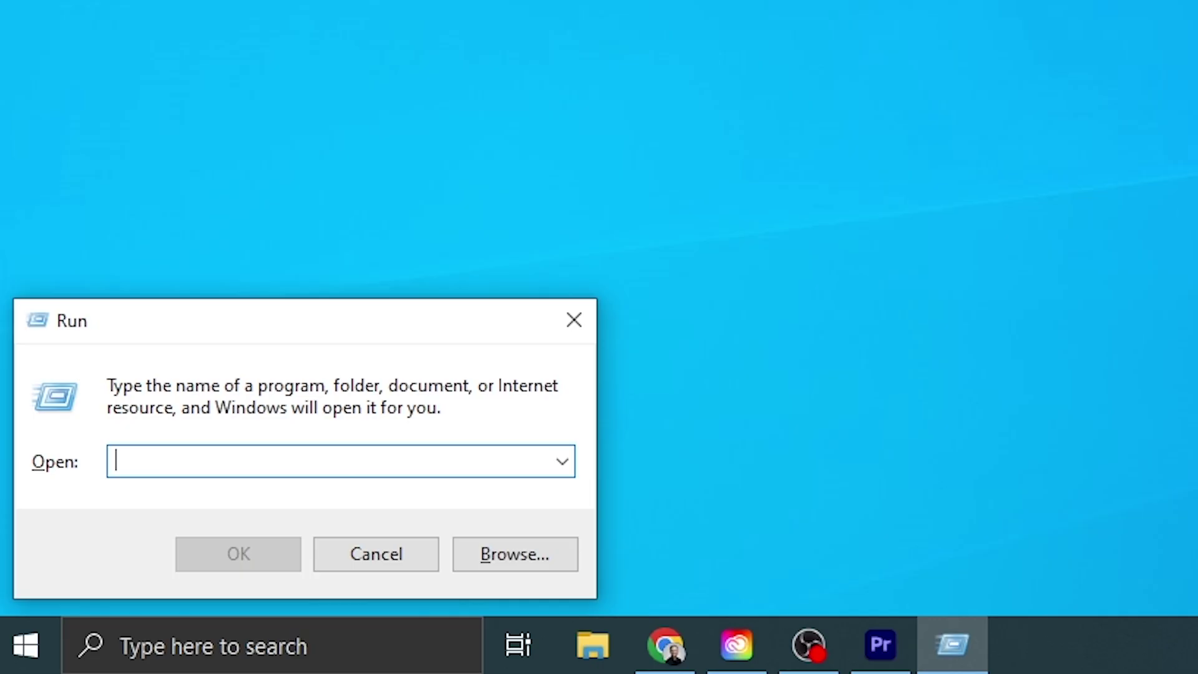
text(temp)
key(Return)
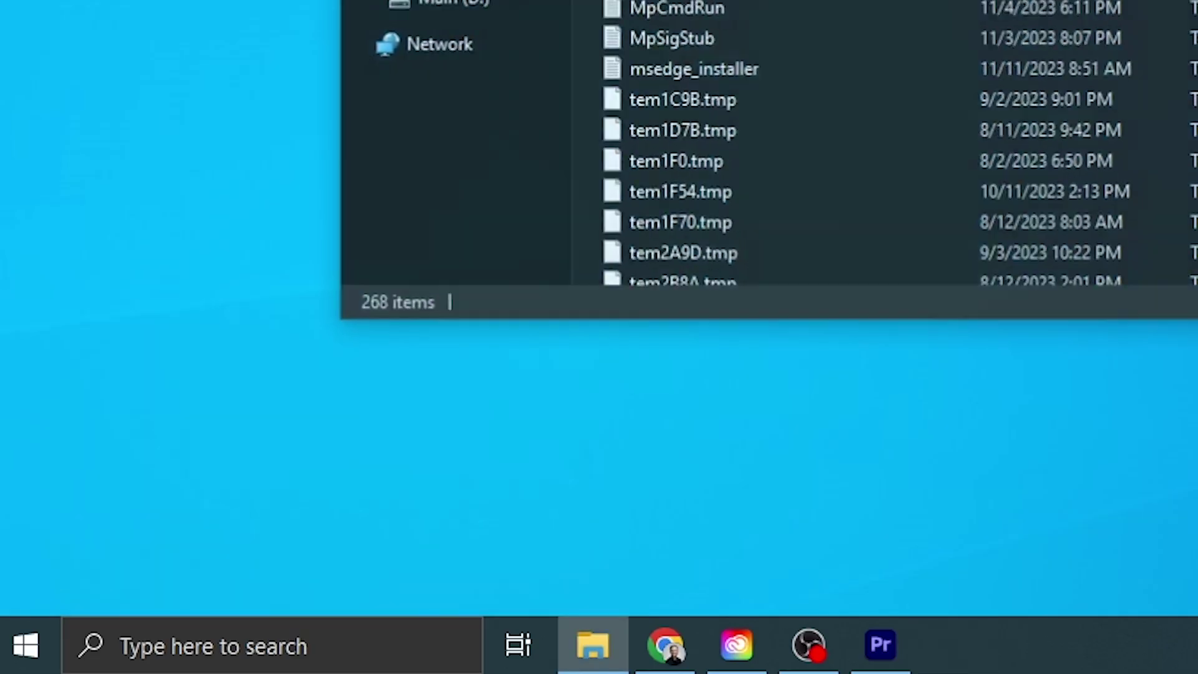
key(ctrl+a)
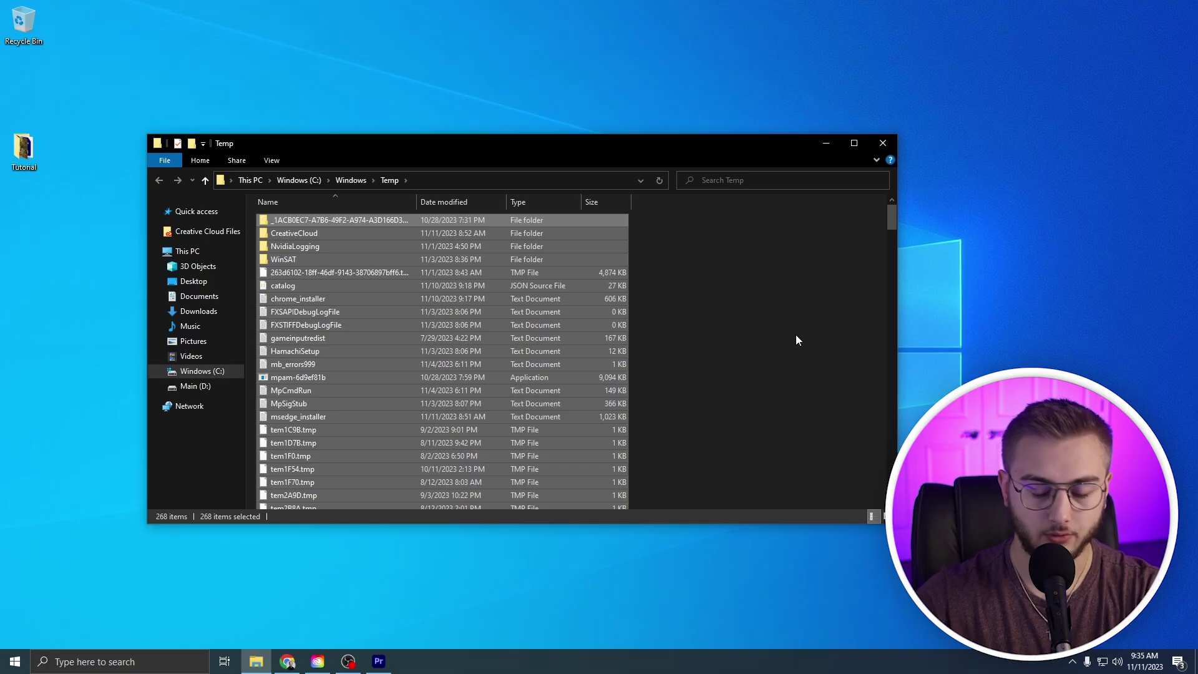
scroll(796, 340, down, 5)
scroll(795, 341, up, 5)
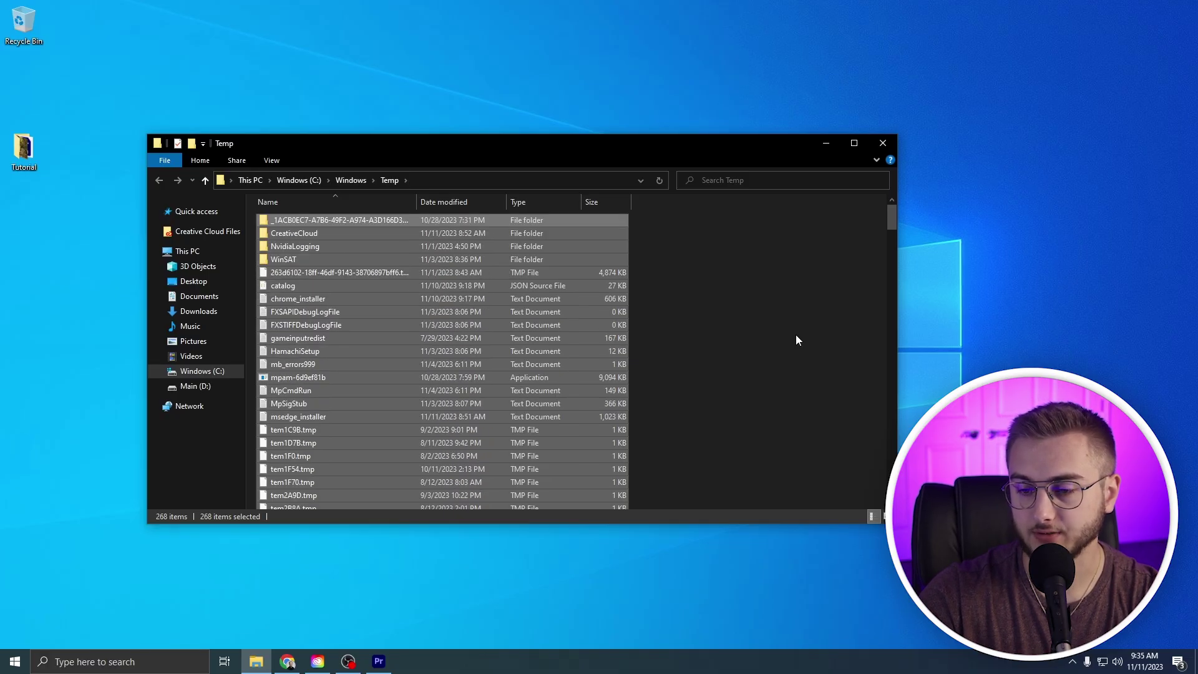
key(Delete)
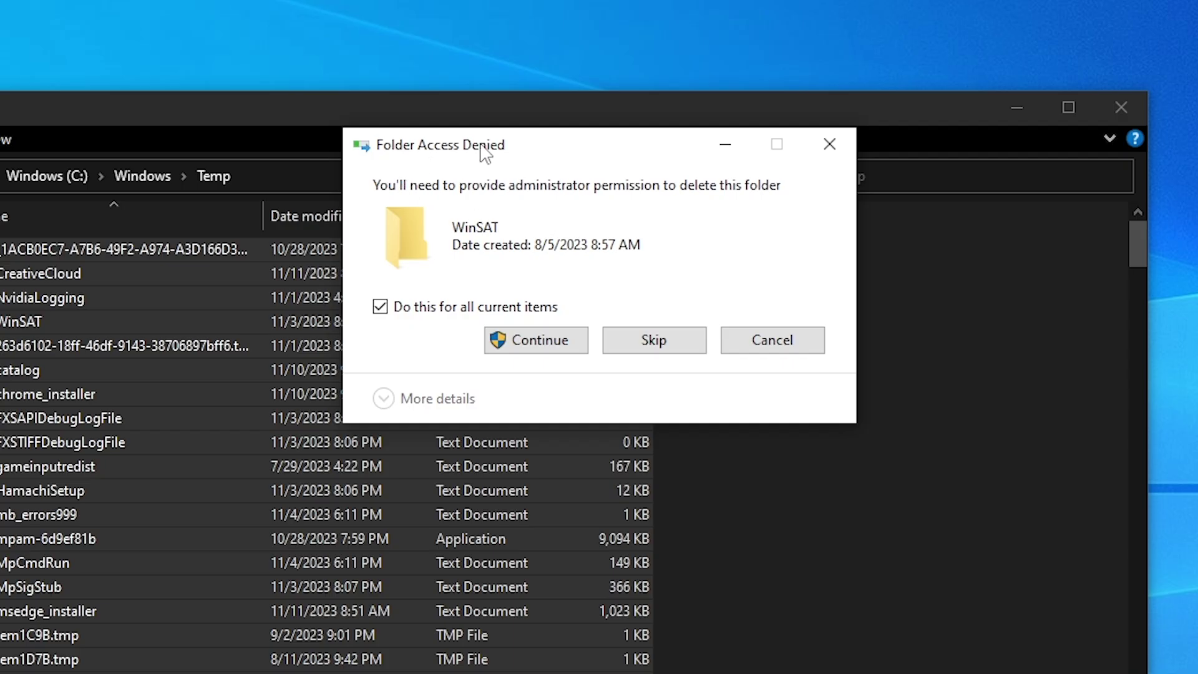
click(520, 349)
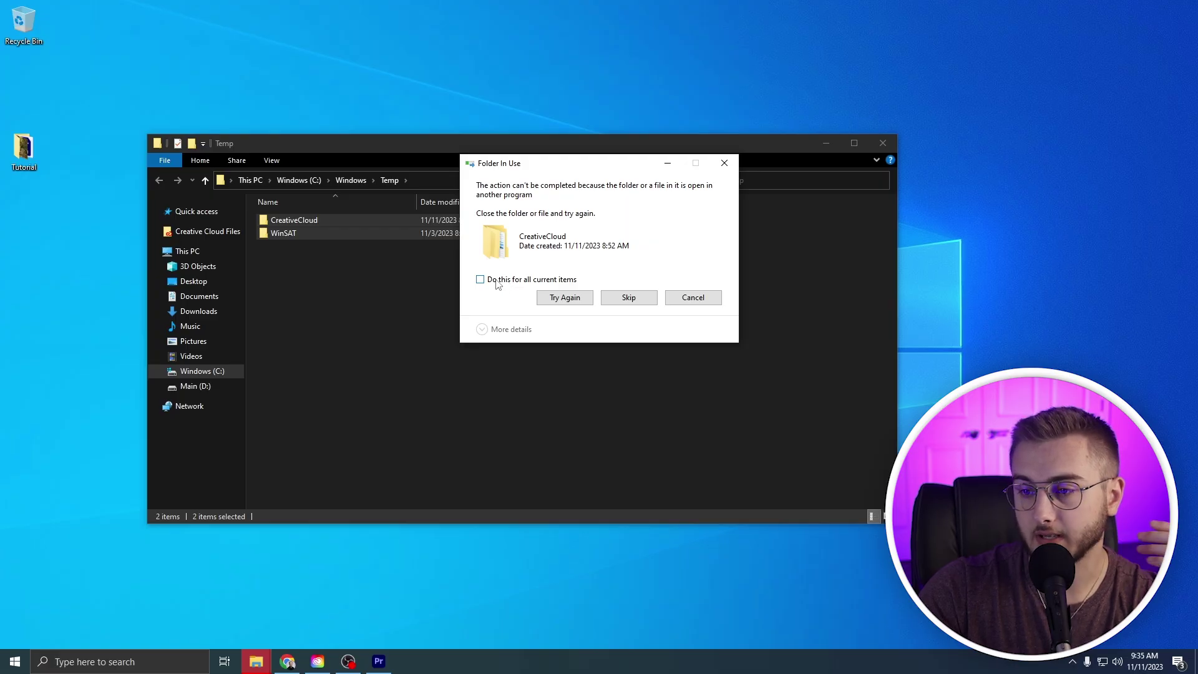
click(628, 298)
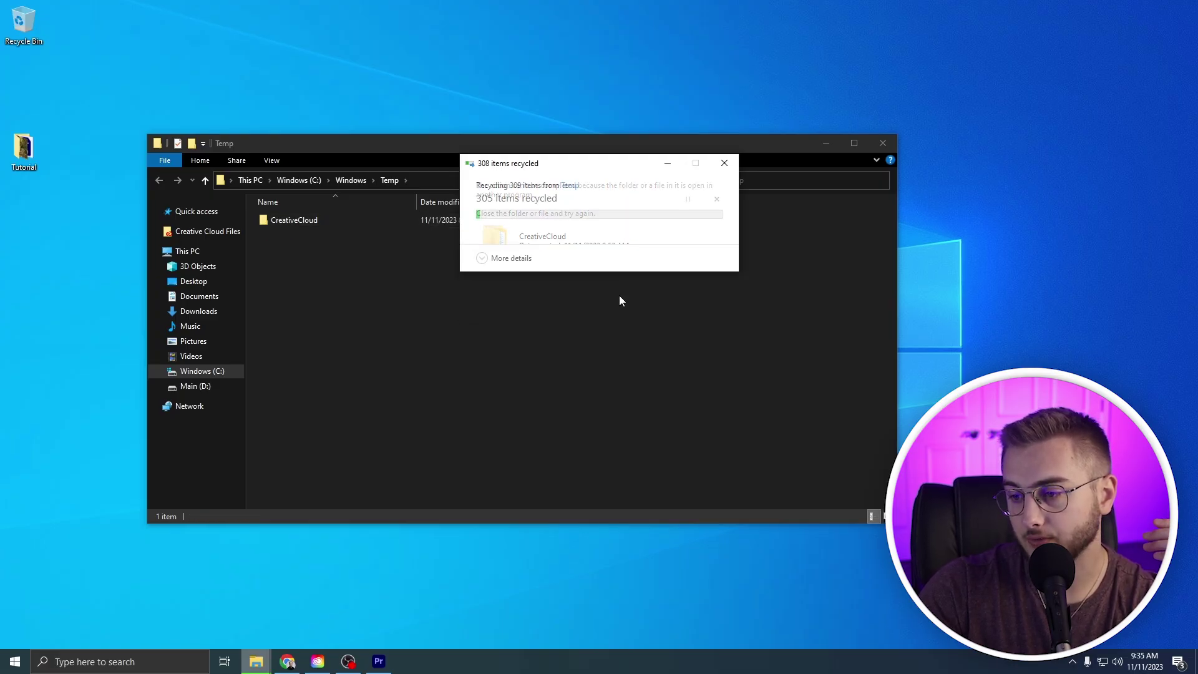
click(883, 144)
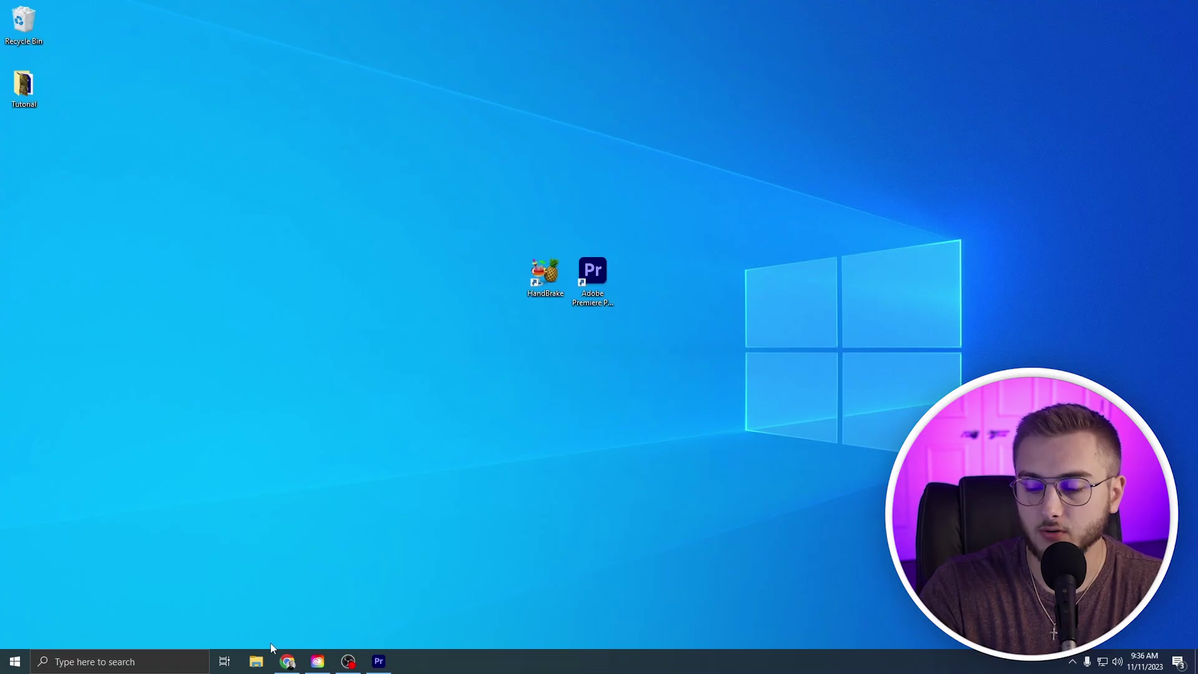
- Reopen File Explorer through Windows search for 'file' and open the Main (D:) drive
click(254, 665)
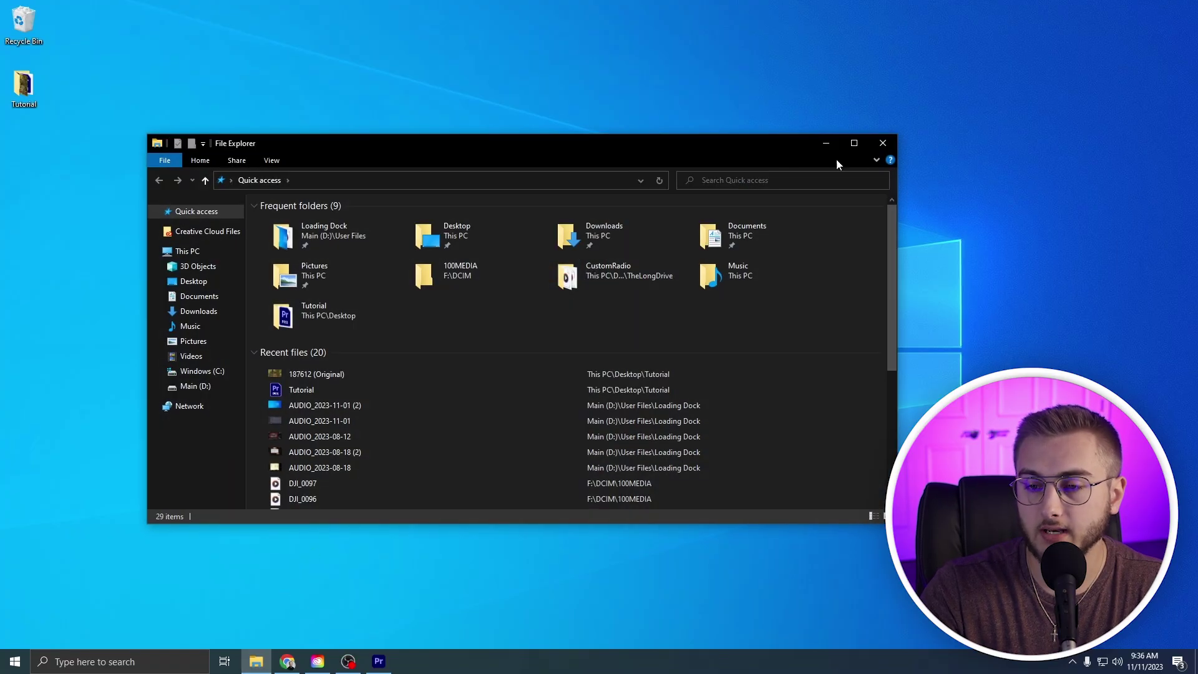
click(874, 144)
click(146, 657)
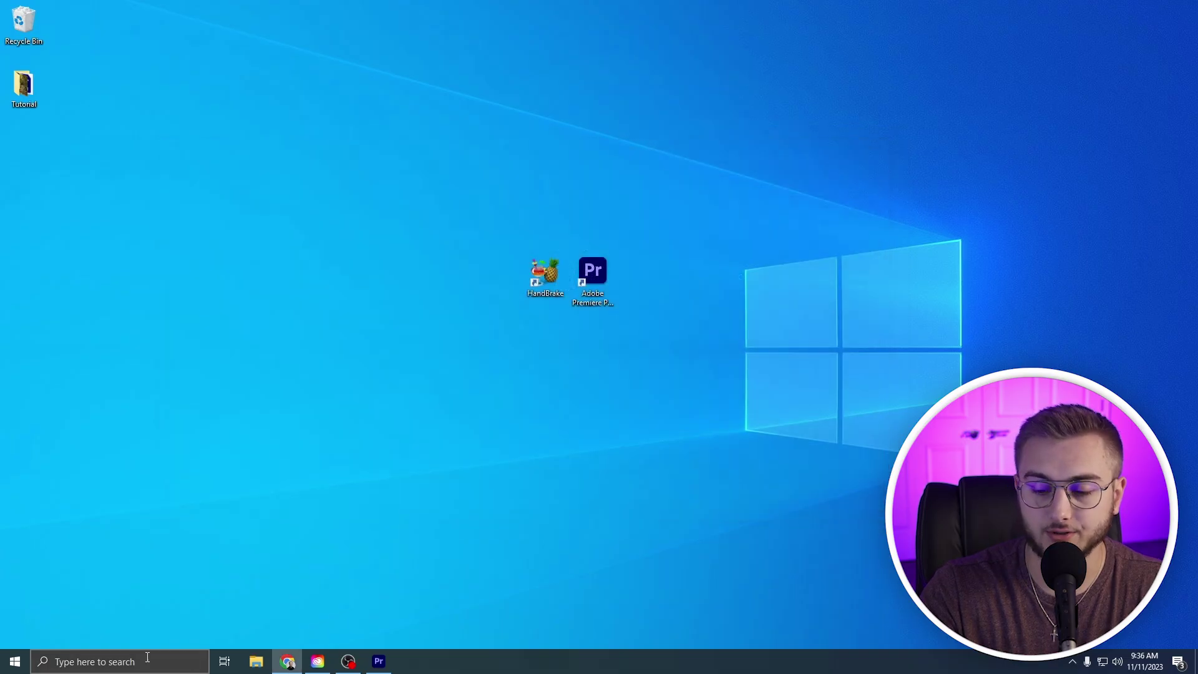
text(file)
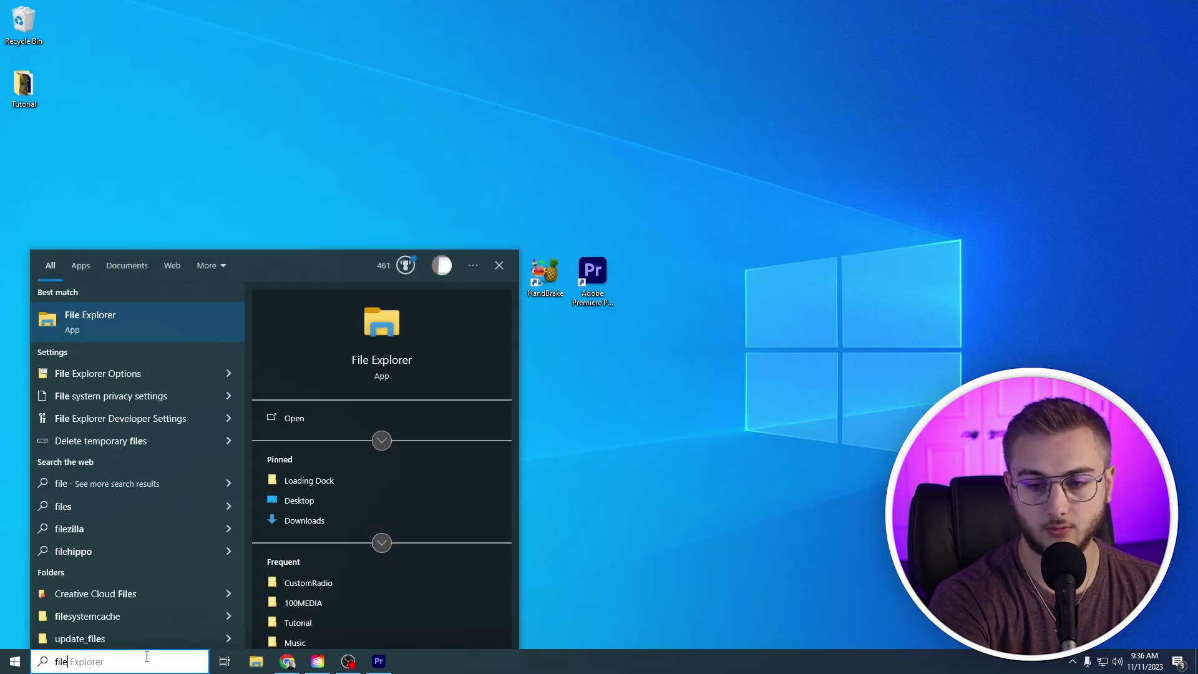
click(128, 331)
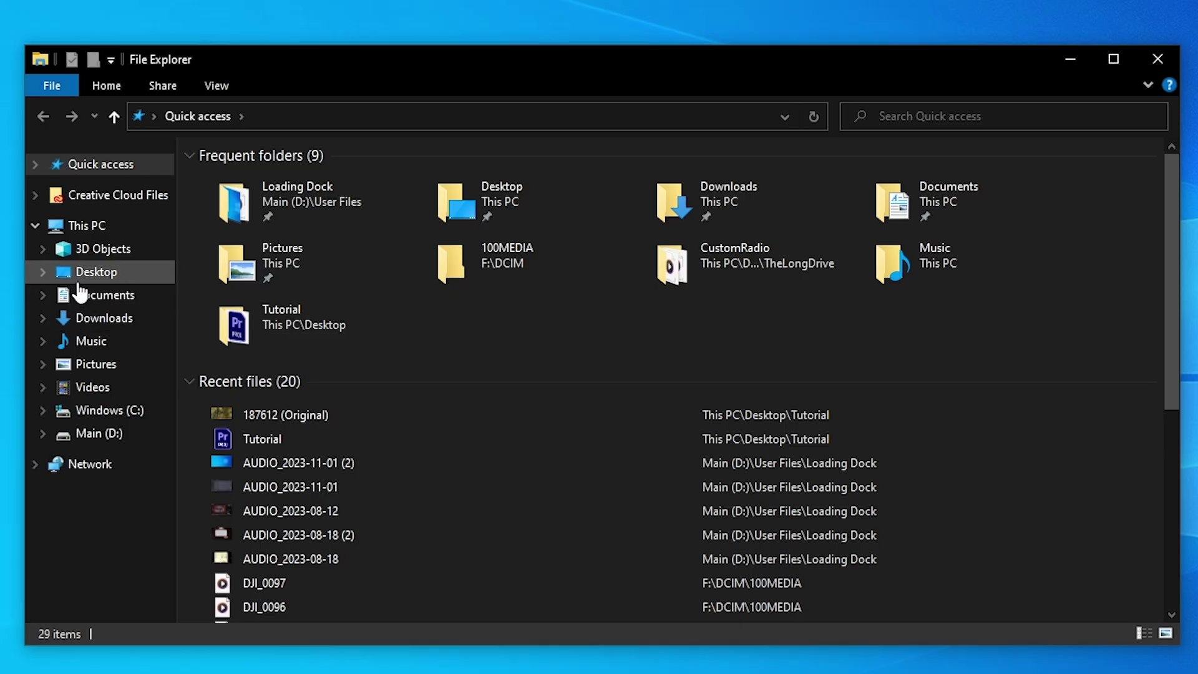
click(95, 442)
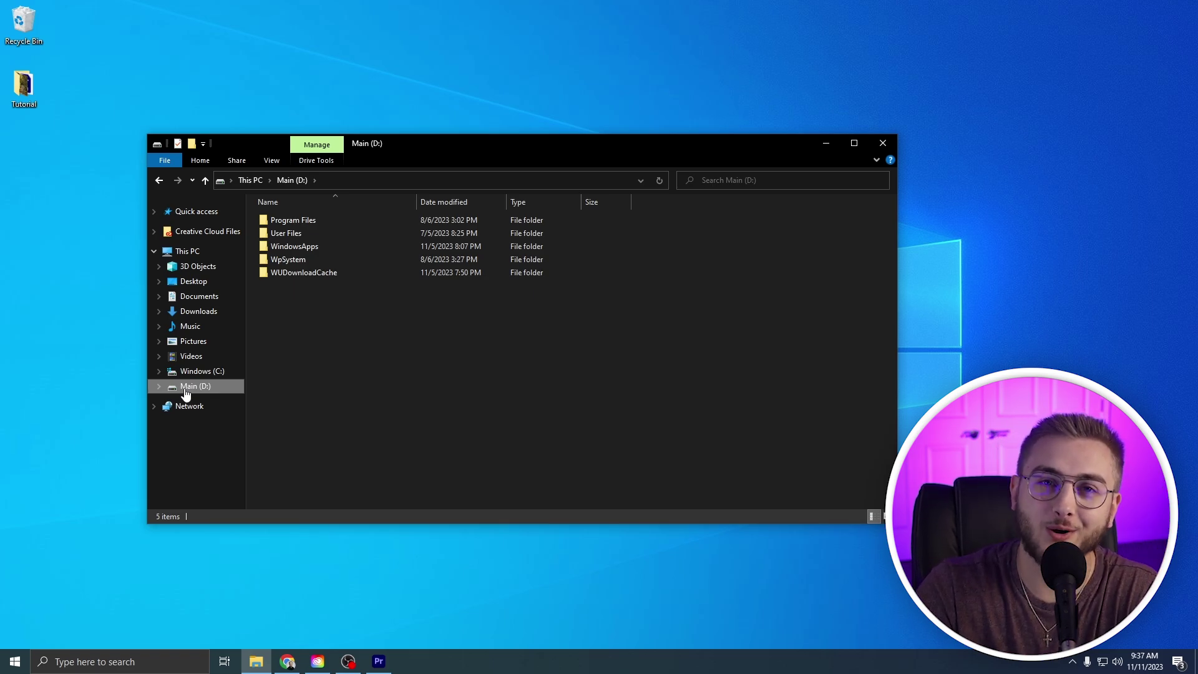
right_click(186, 388)
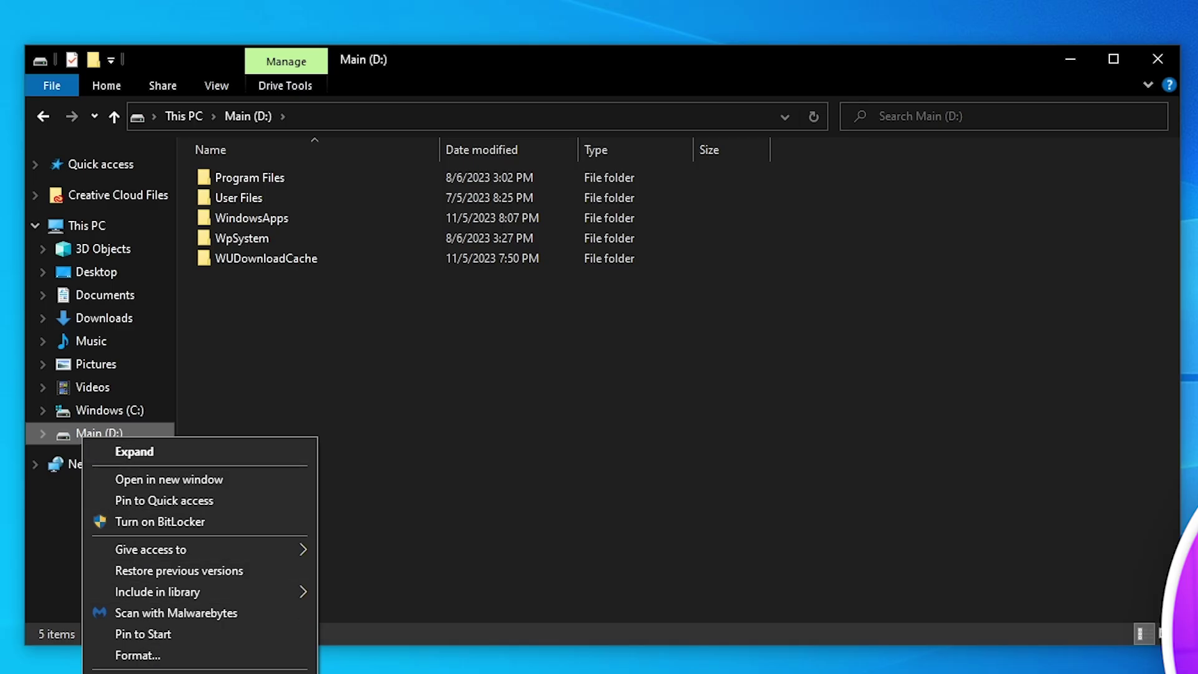
- Open Main (D:) Properties, scan Disk Cleanup including system files, then cancel without deleting
click(212, 612)
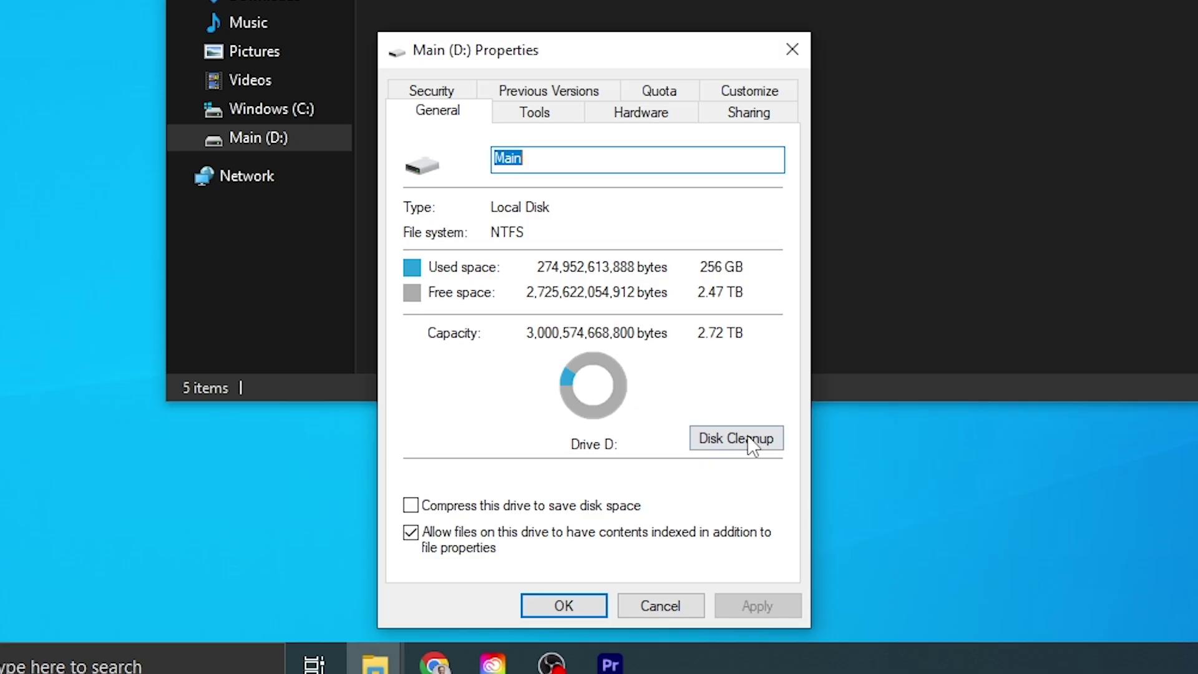
click(748, 435)
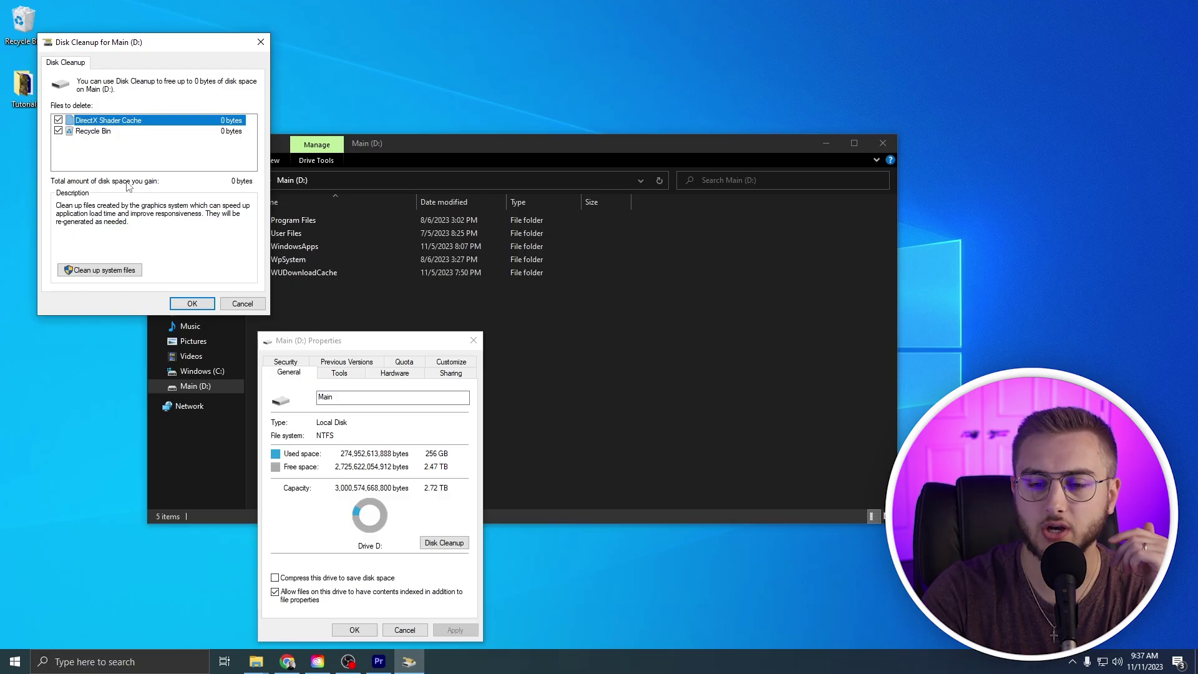
click(107, 271)
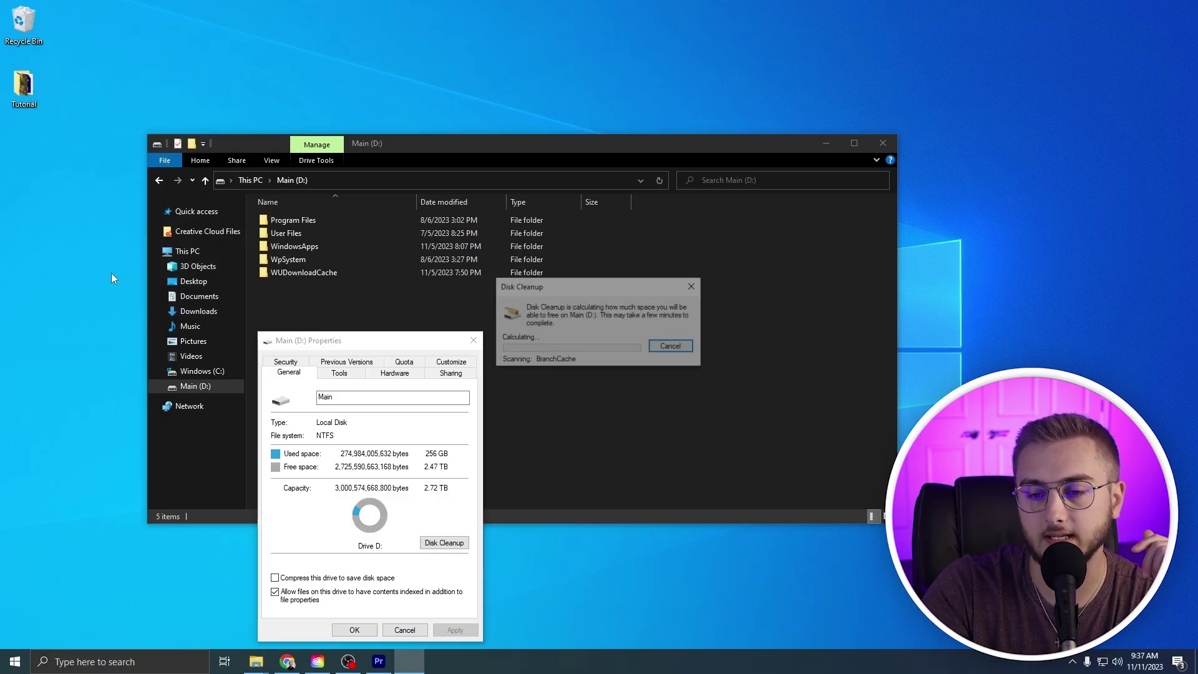
click(249, 318)
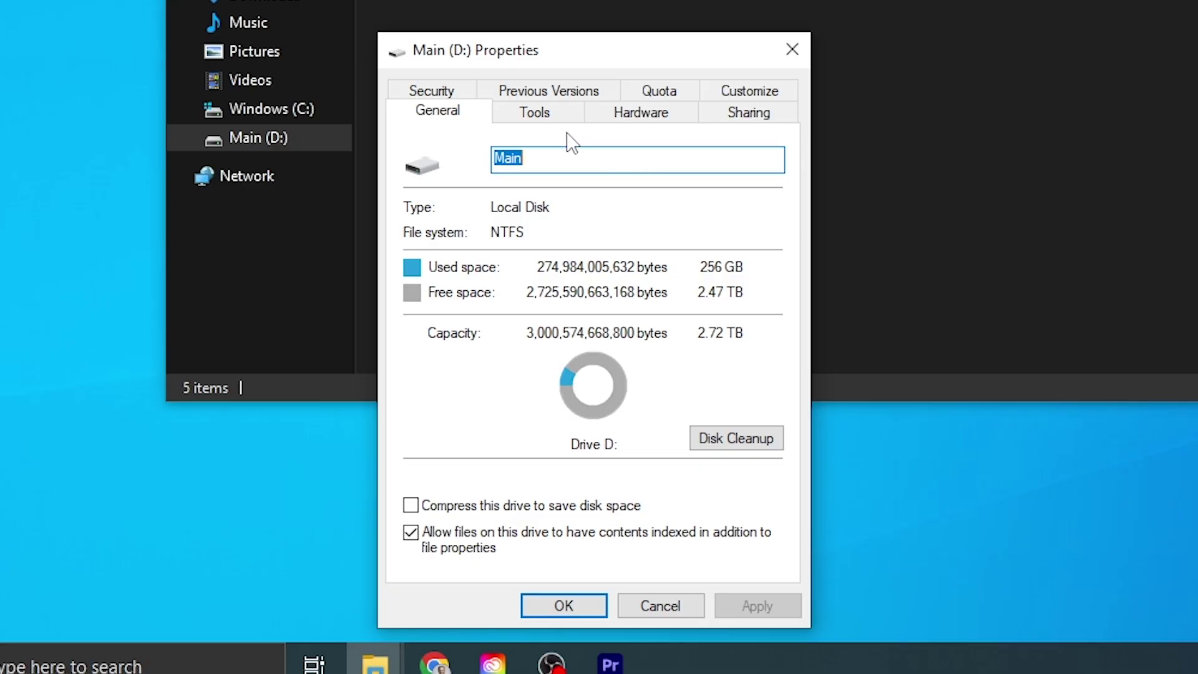
- Analyze and optimize Main (D:) from the Tools tab, then close Properties and File Explorer
click(552, 115)
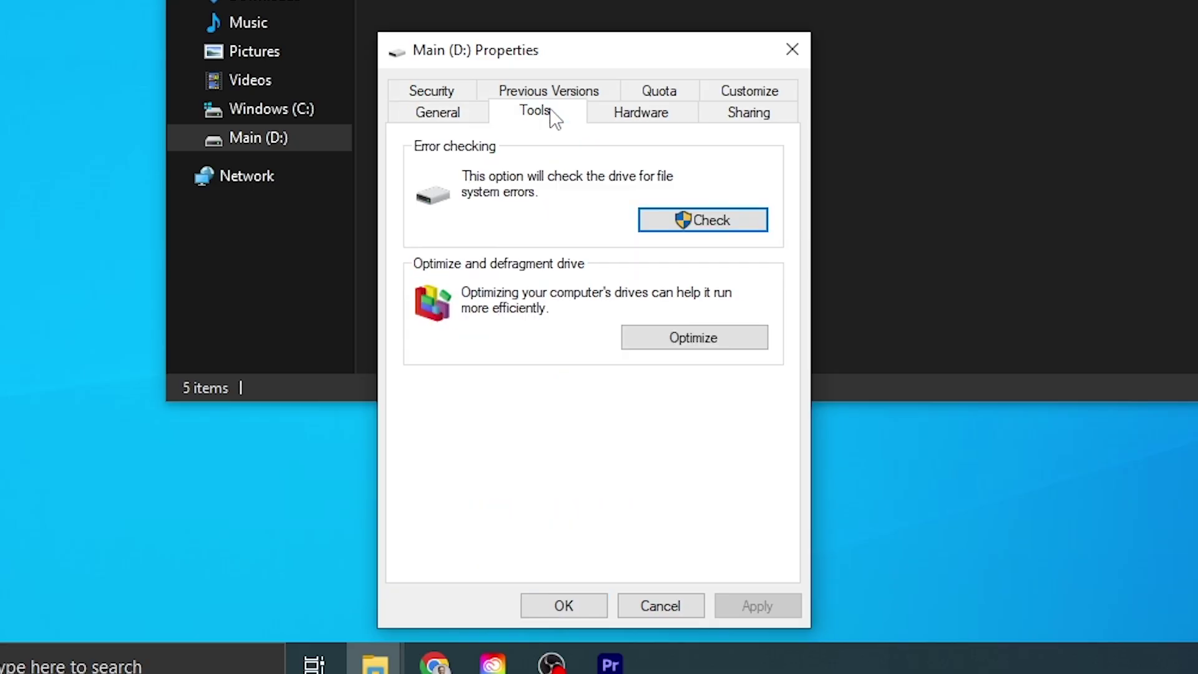
click(708, 334)
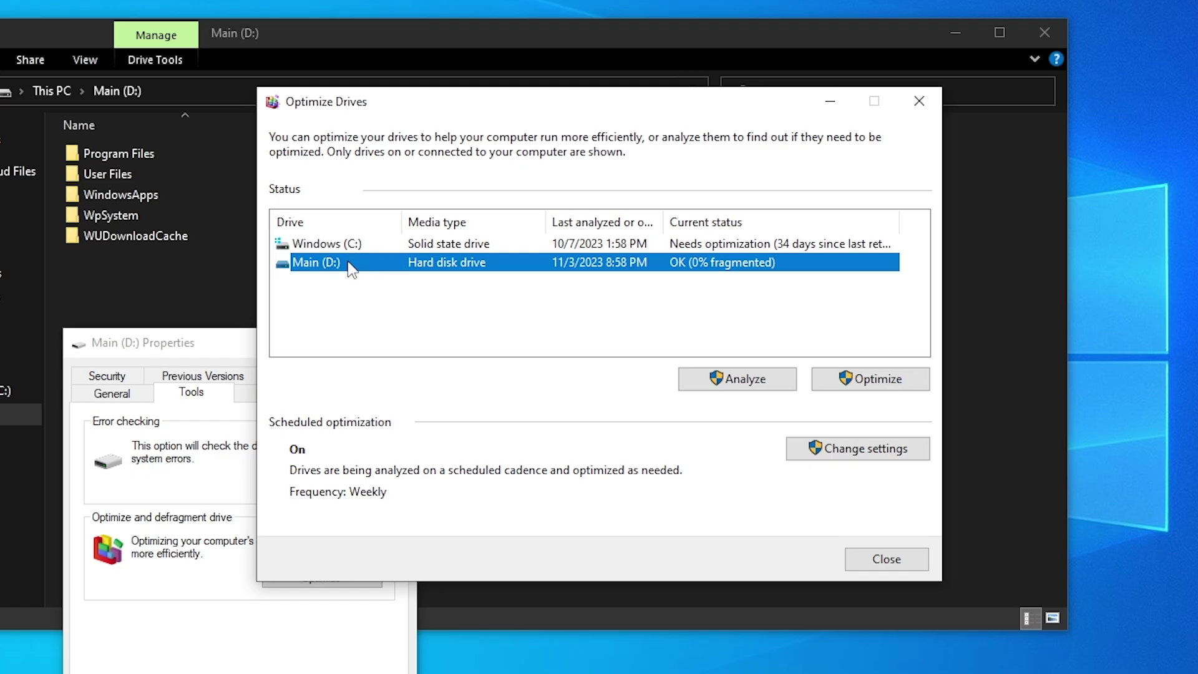
click(740, 380)
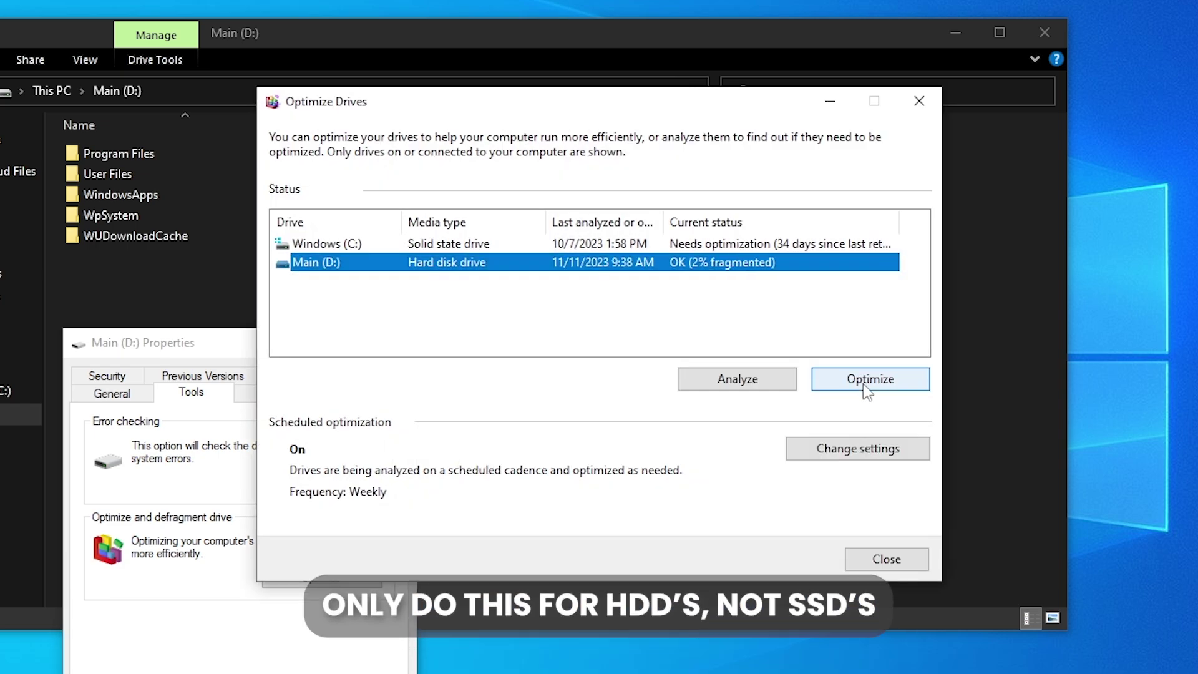
click(865, 381)
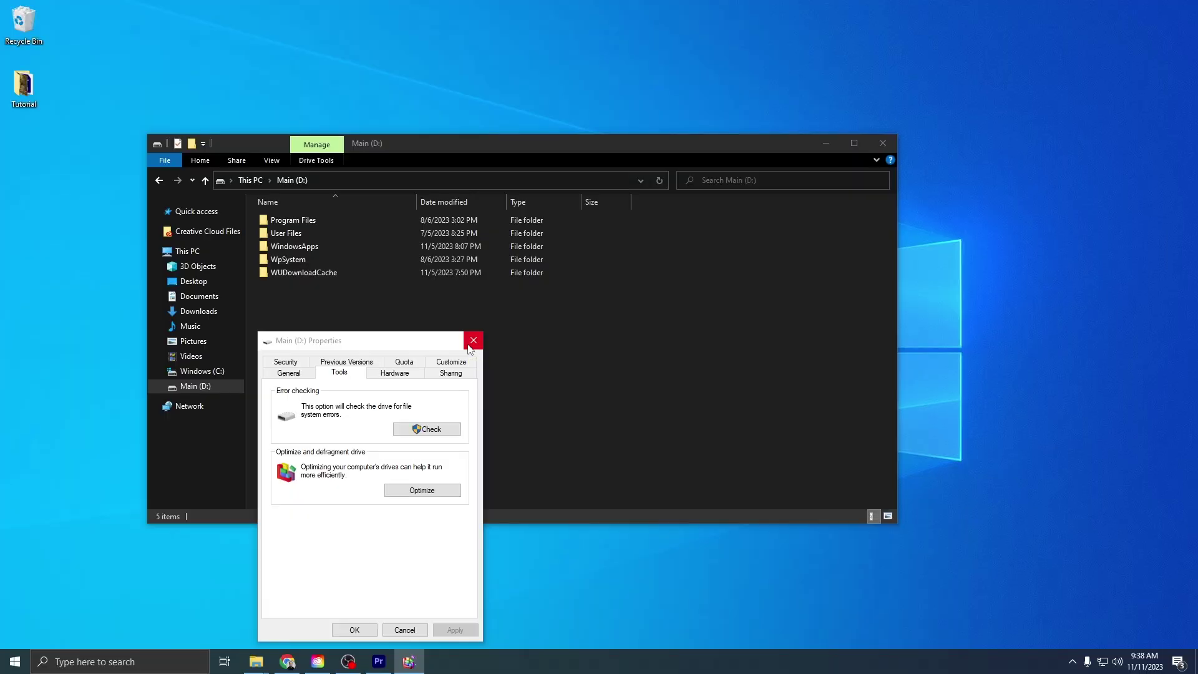
click(470, 346)
click(884, 144)
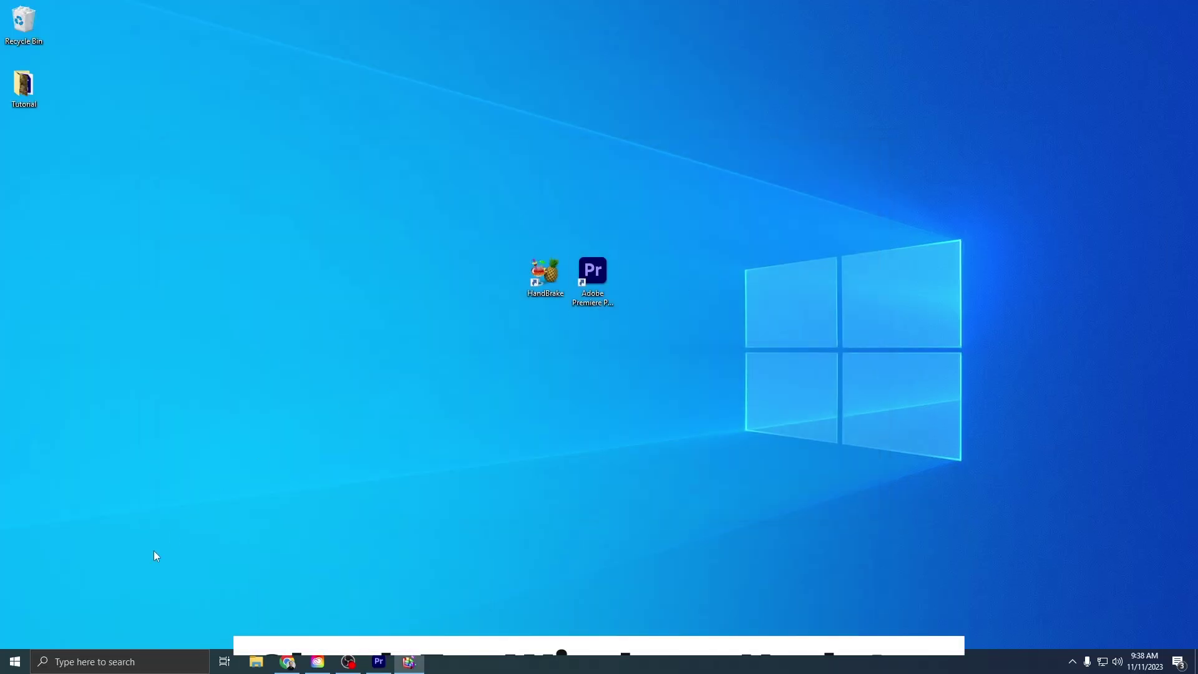
- Search 'windows update' and open Check for updates to find the pending 2023-10 Windows 10 update
click(95, 661)
text(window)
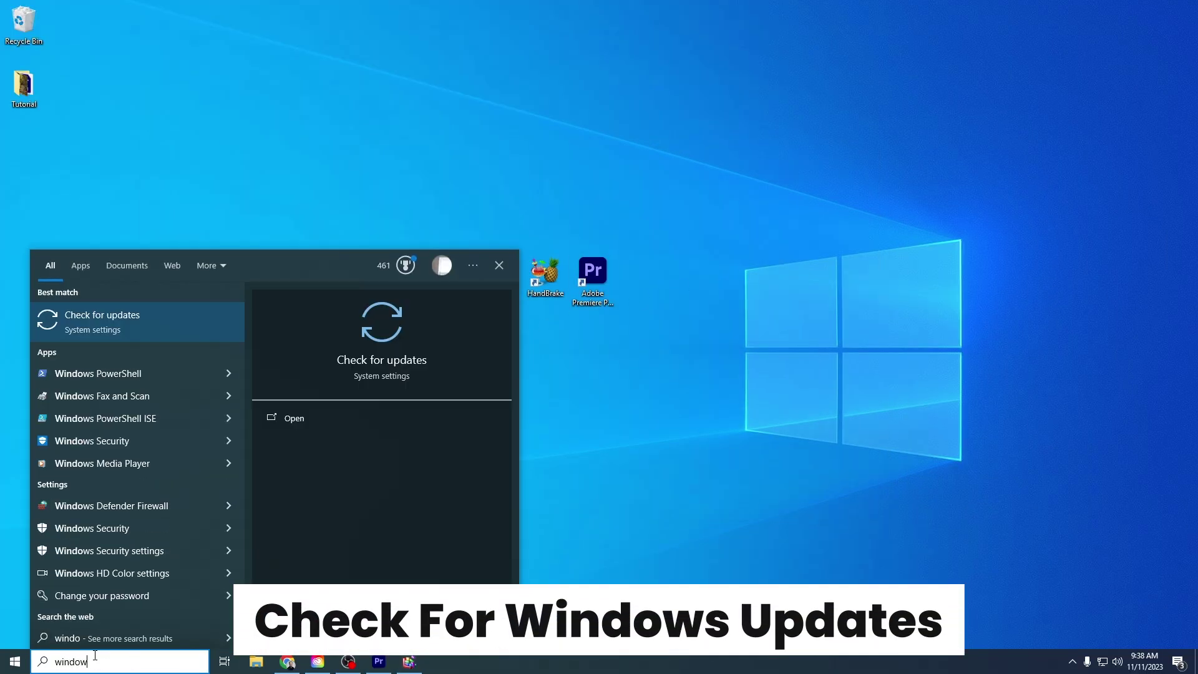
text(s upda)
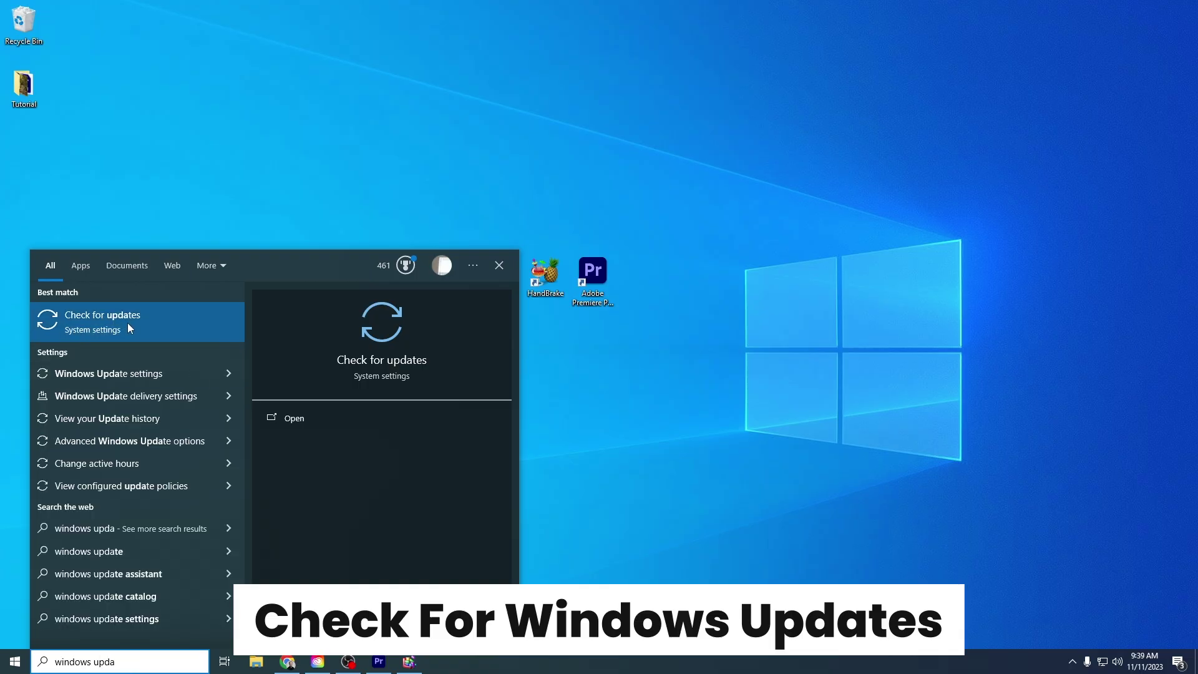
click(137, 324)
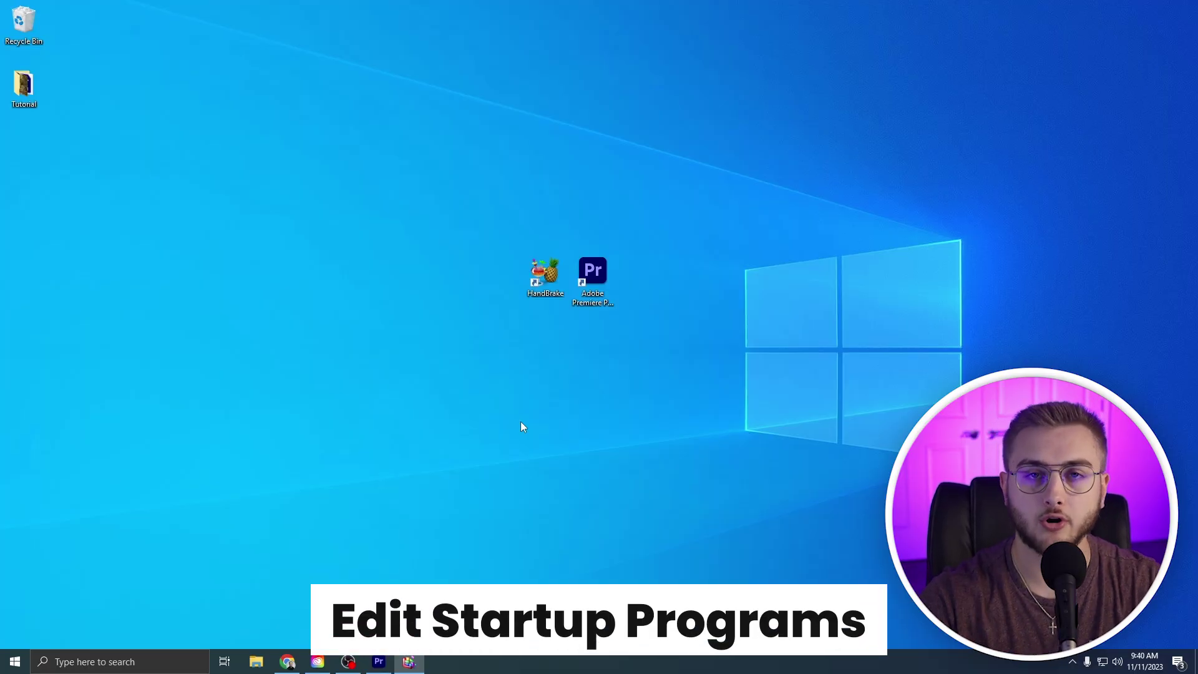
- Open Task Manager from the taskbar and review the list of Startup apps
right_click(629, 664)
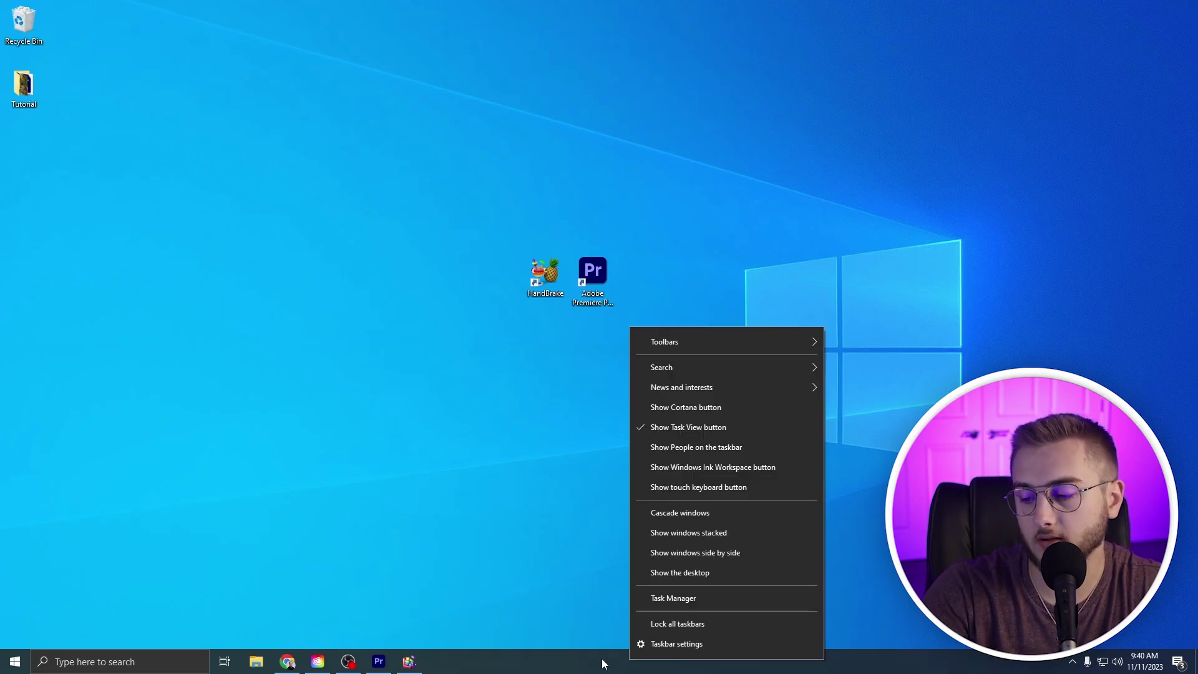
click(682, 596)
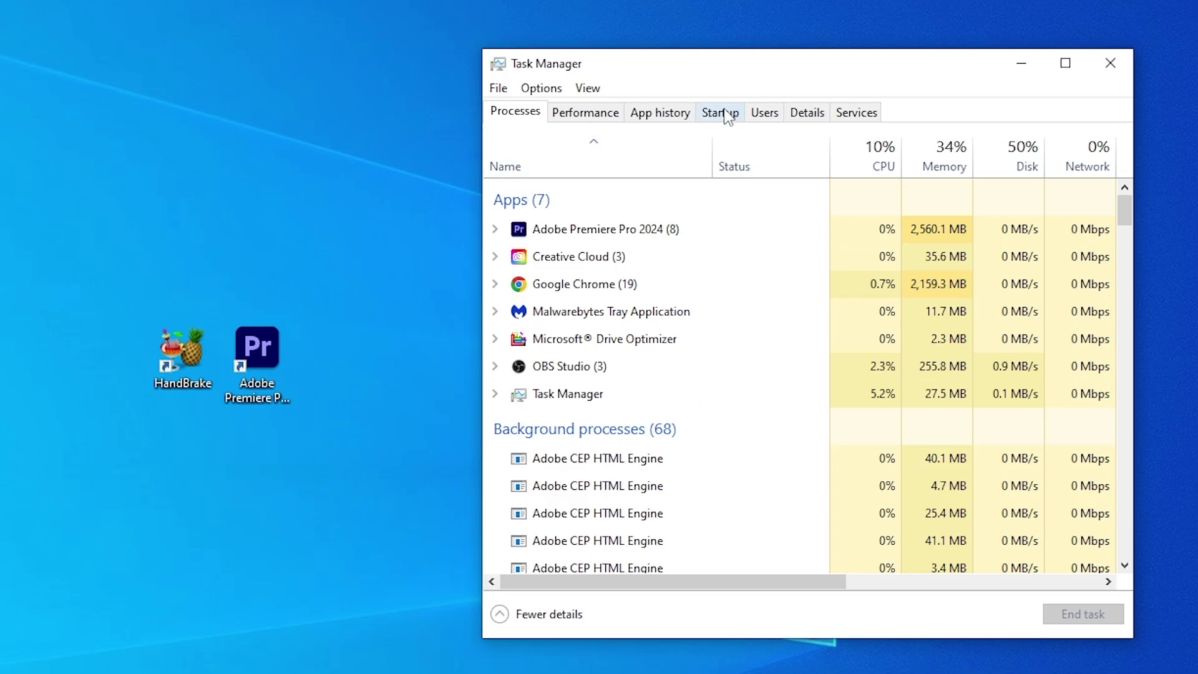
click(724, 115)
scroll(620, 356, down, 1)
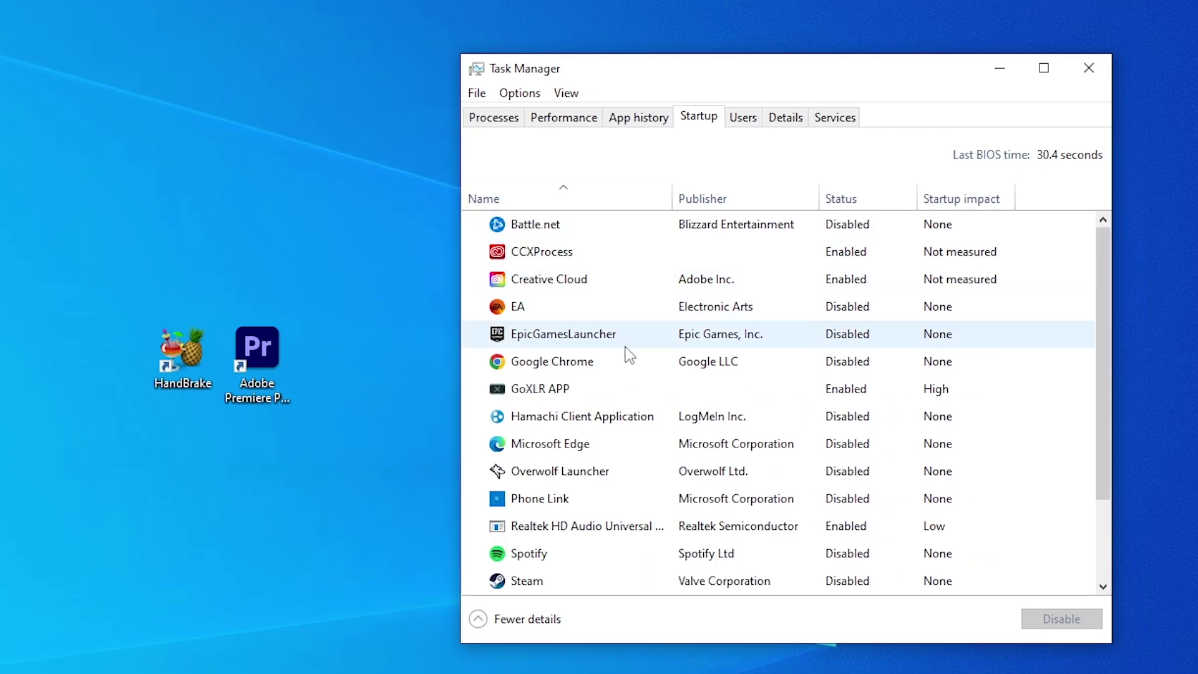
scroll(664, 441, down, 1)
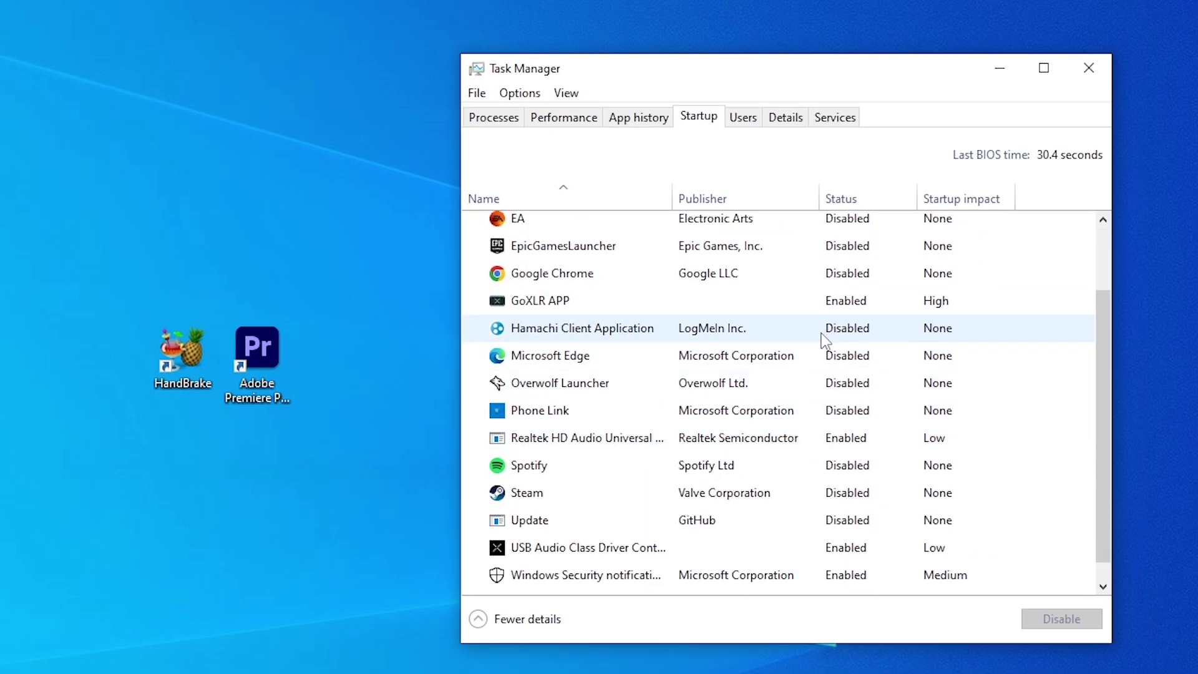
scroll(821, 329, up, 1)
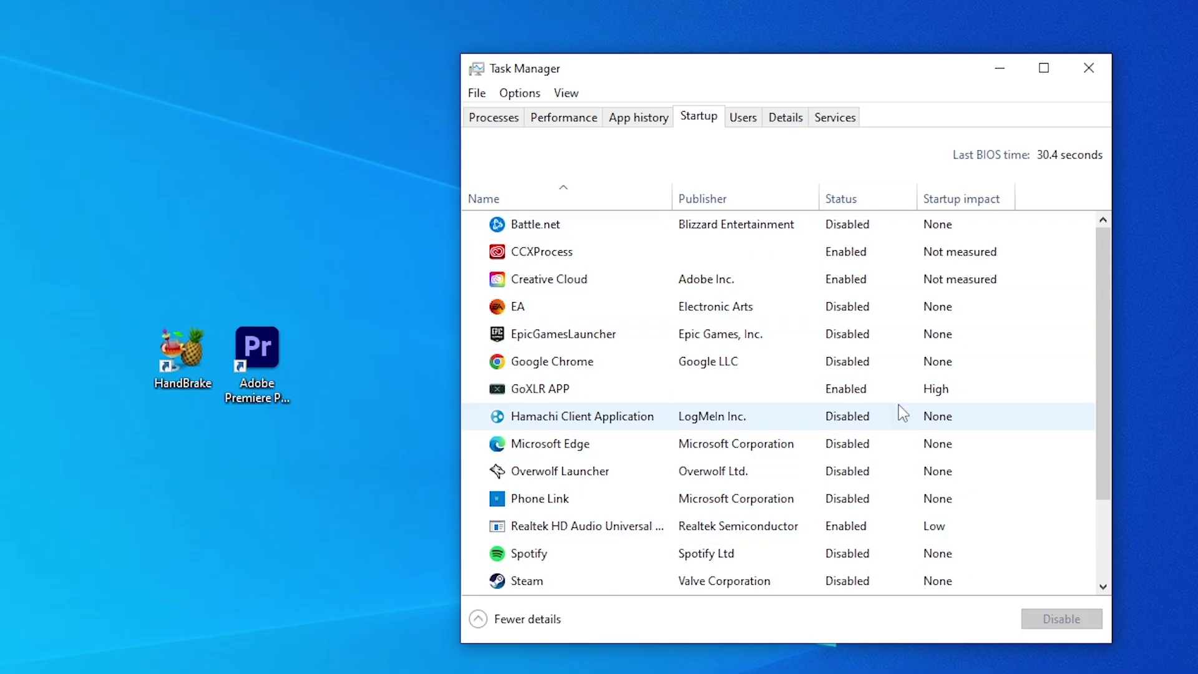
- Disable CCXProcess at startup and inspect the Creative Cloud startup entry's options
right_click(533, 252)
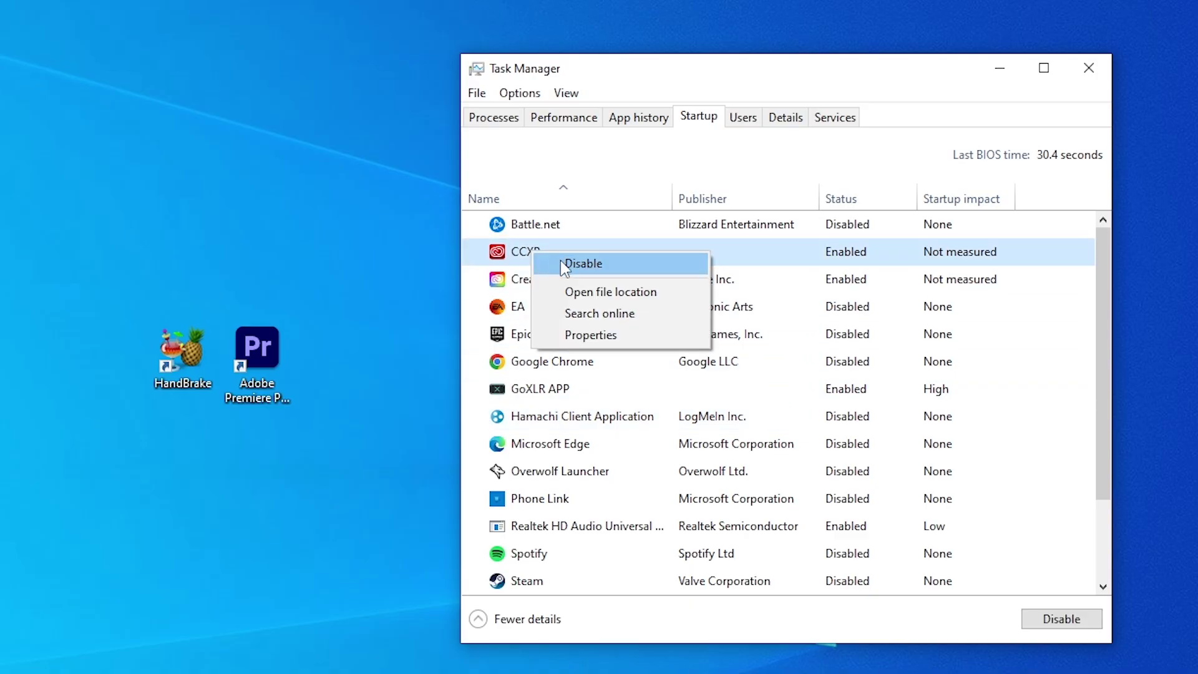
click(562, 264)
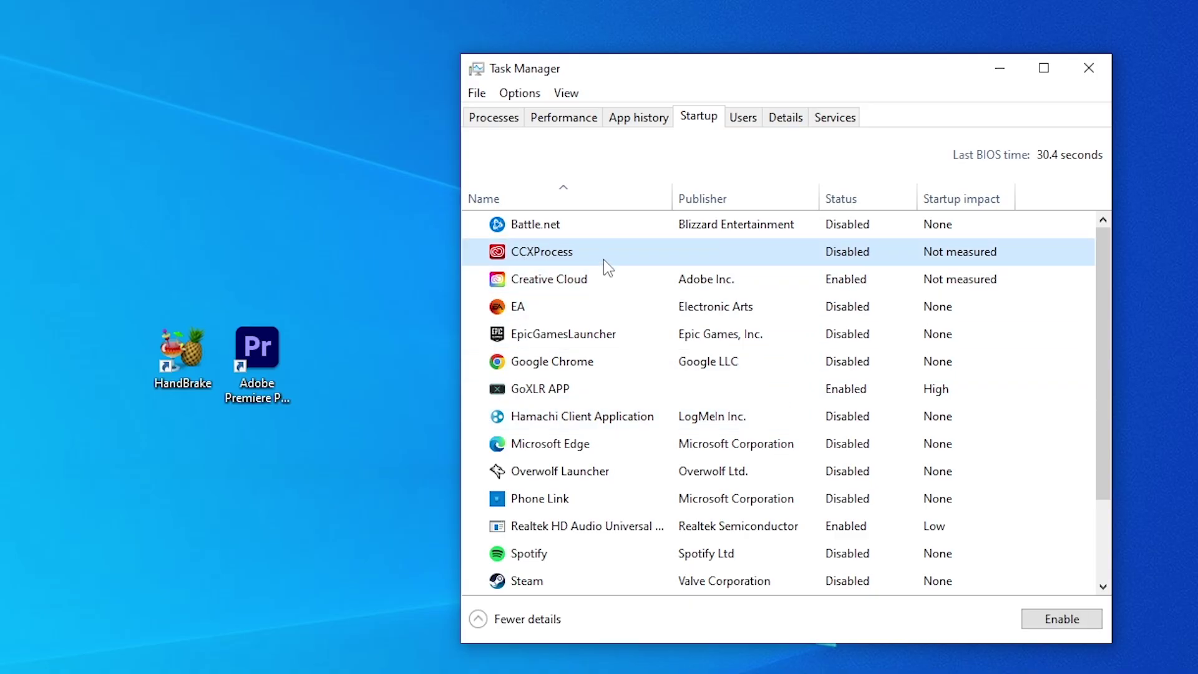
right_click(849, 264)
click(796, 279)
right_click(748, 279)
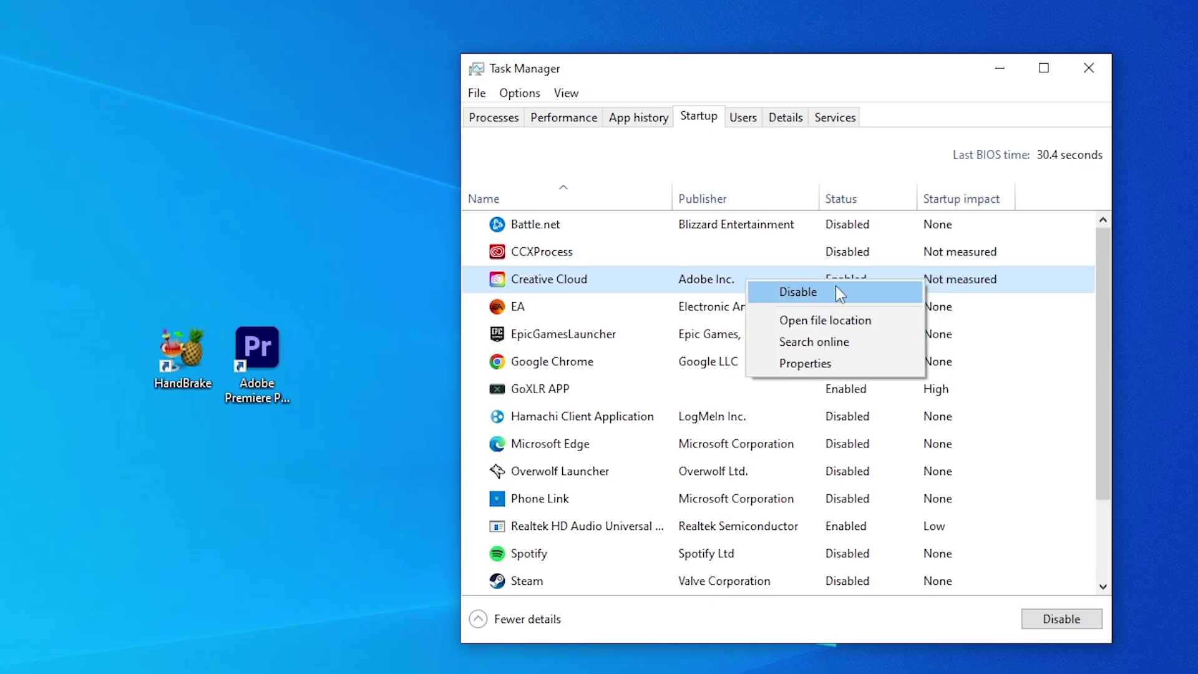
key(Escape)
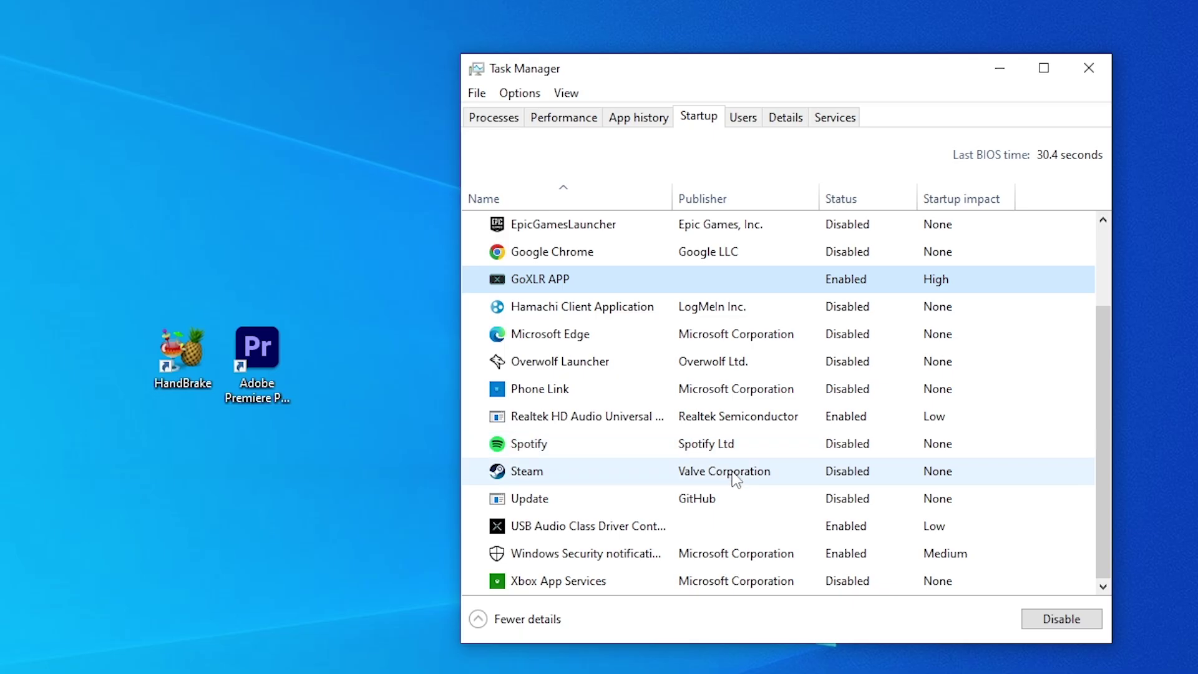
- Select the Spotify startup entry, then launch HandBrake from the desktop
click(906, 334)
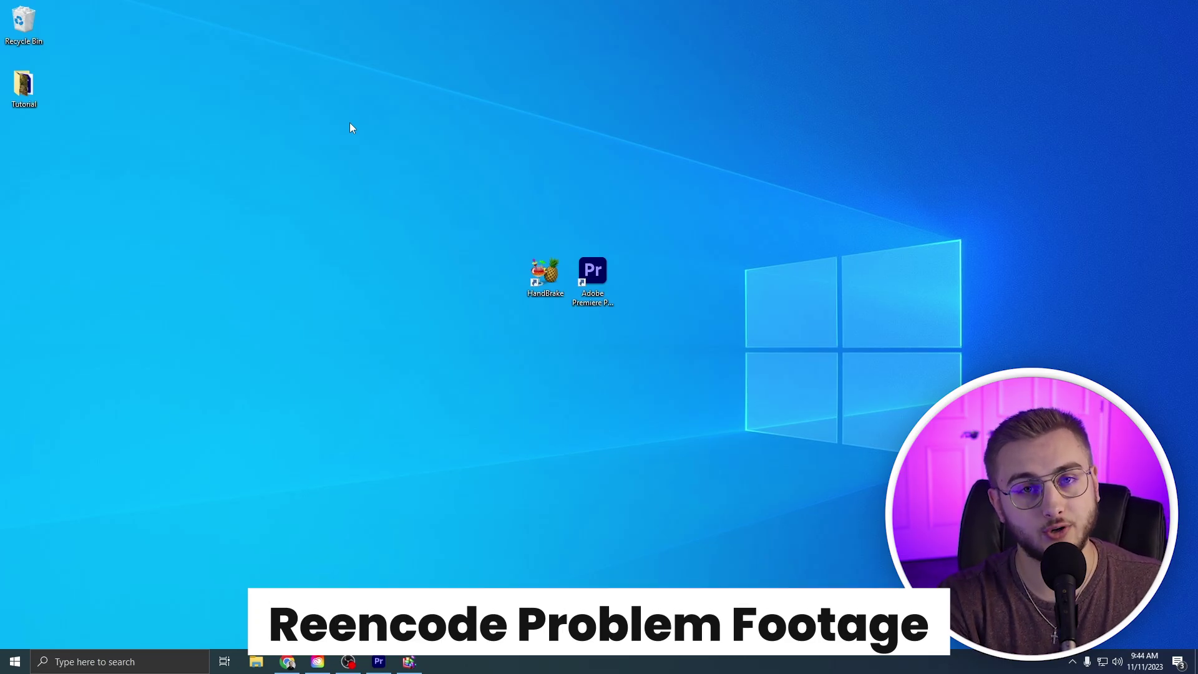
double_click(544, 267)
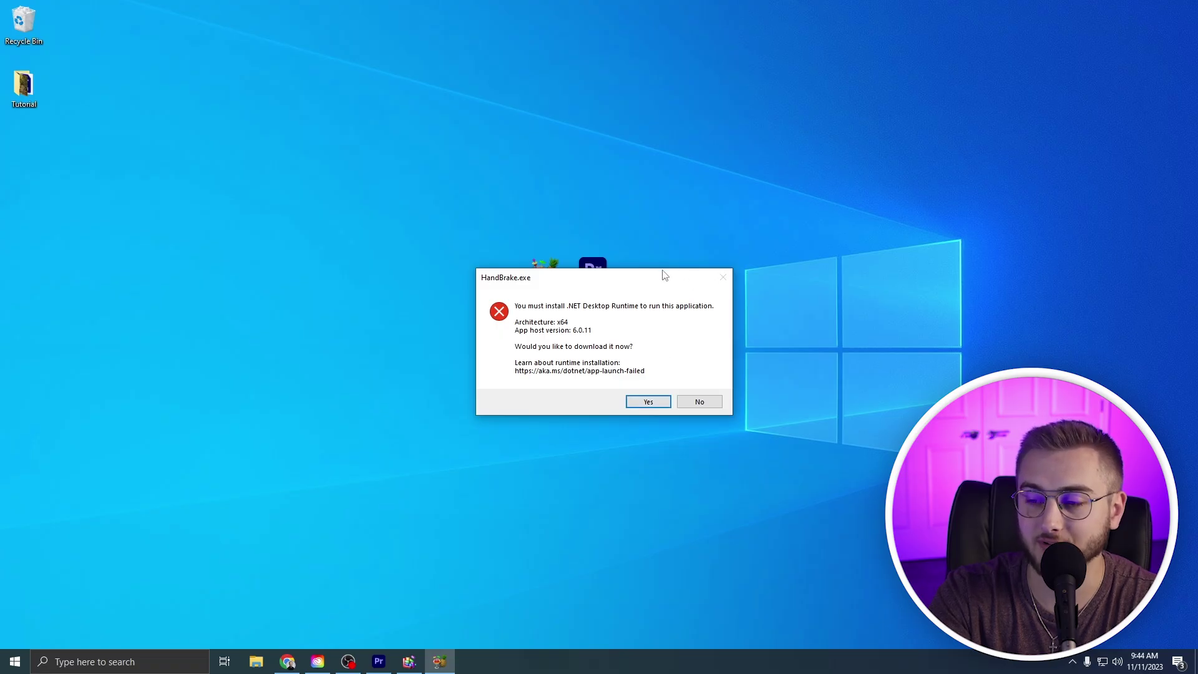
- Move the .NET error dialog aside and accept downloading the .NET Desktop Runtime
drag(665, 275, 910, 221)
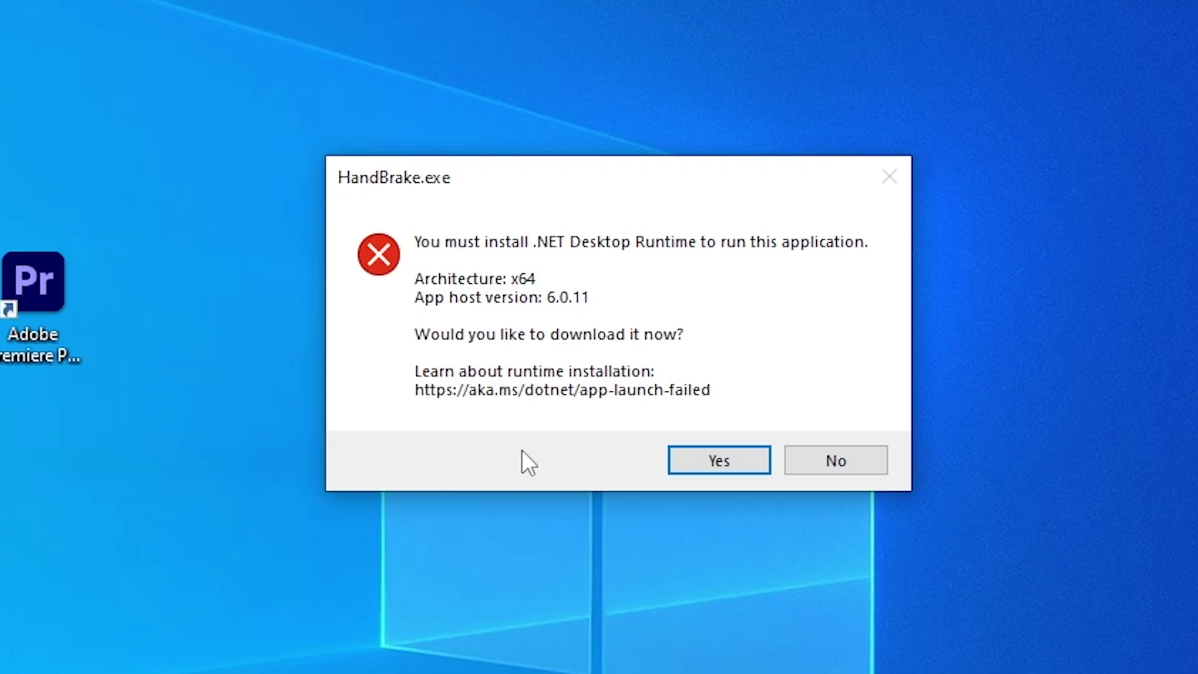
click(718, 461)
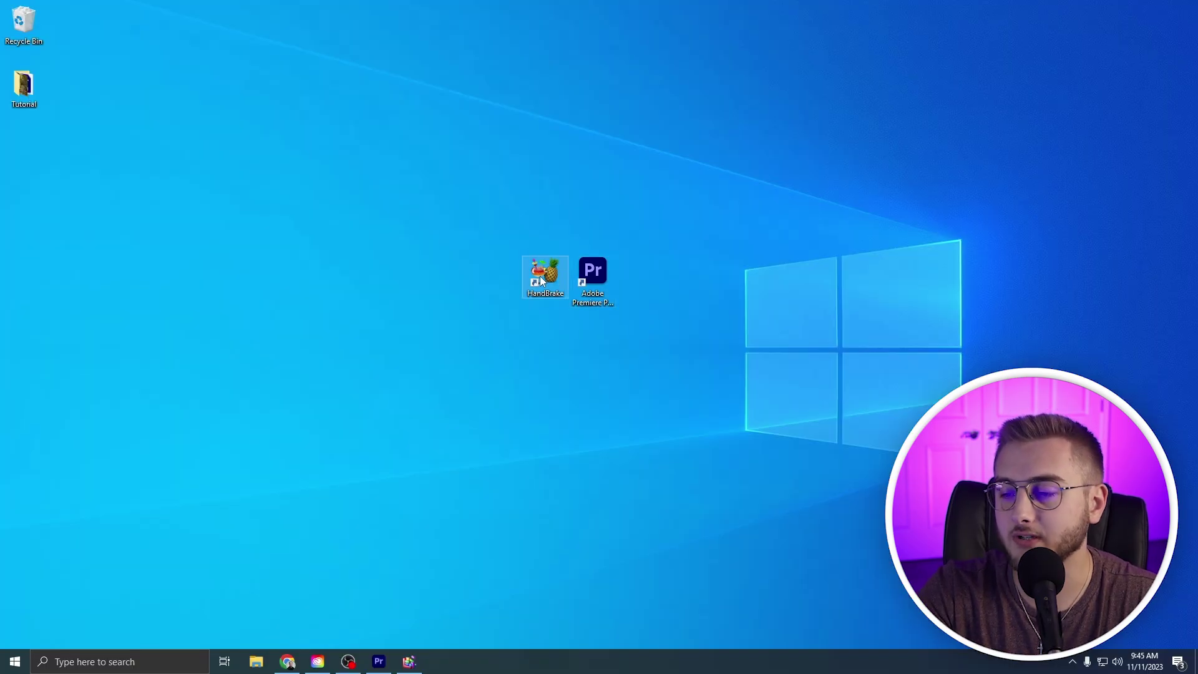
- Launch HandBrake, load 187612 (Original) from the Tutorial folder, and pick the Very Fast 1080p30 preset
double_click(541, 276)
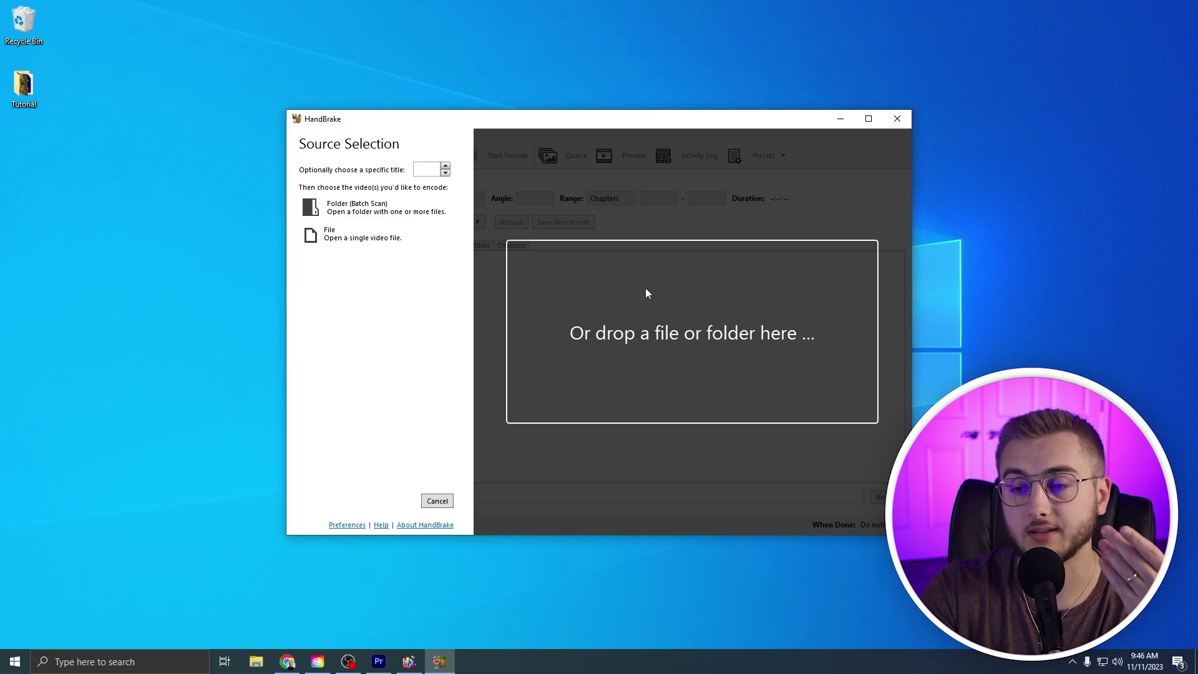
double_click(25, 88)
drag(177, 210, 699, 289)
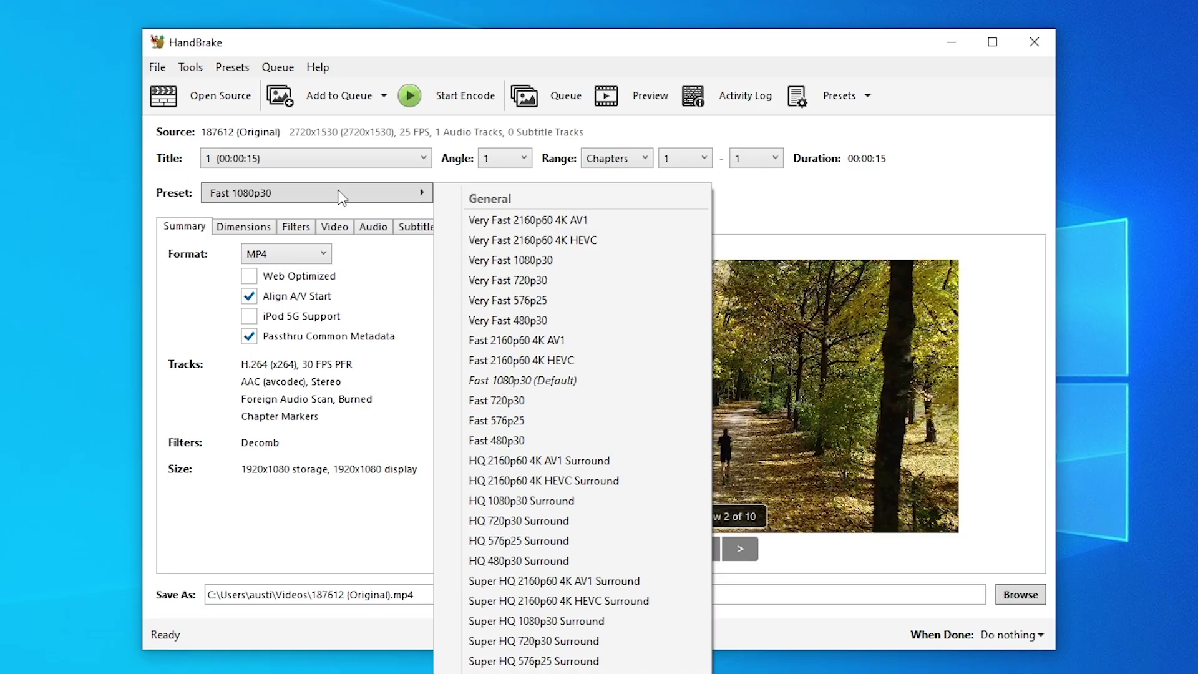
click(500, 264)
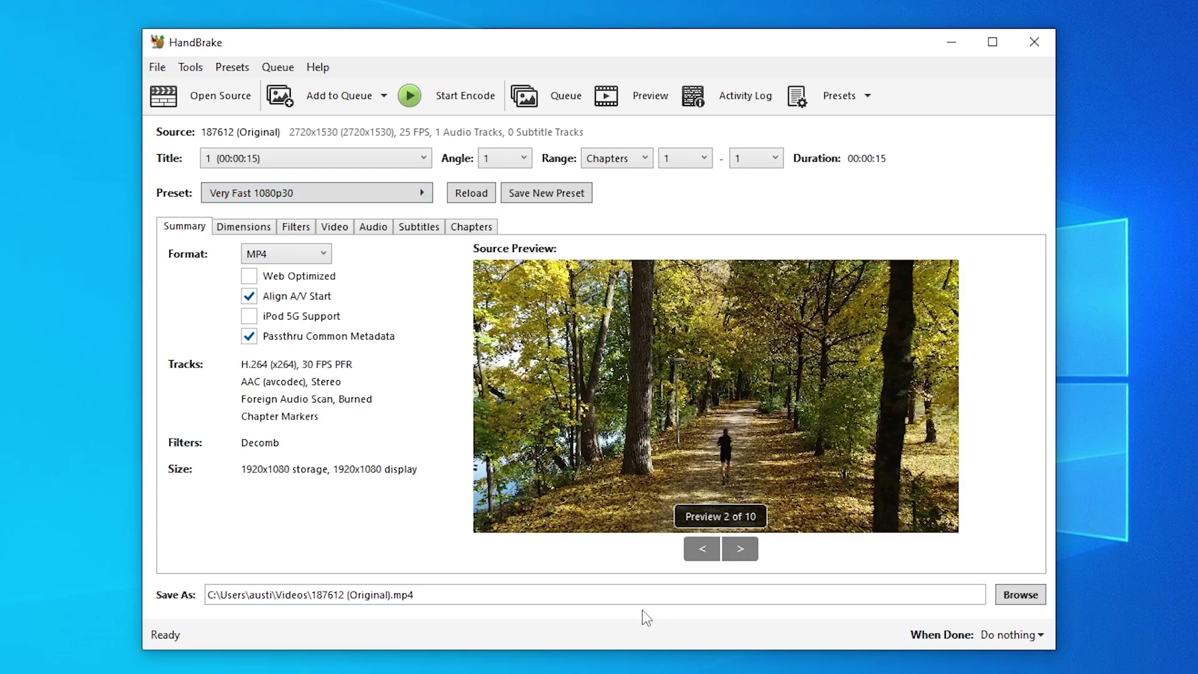
- Encode to Desktop\Tutorial as '187612 (Original) HANDBRAKE.mp4', then close HandBrake
click(1021, 595)
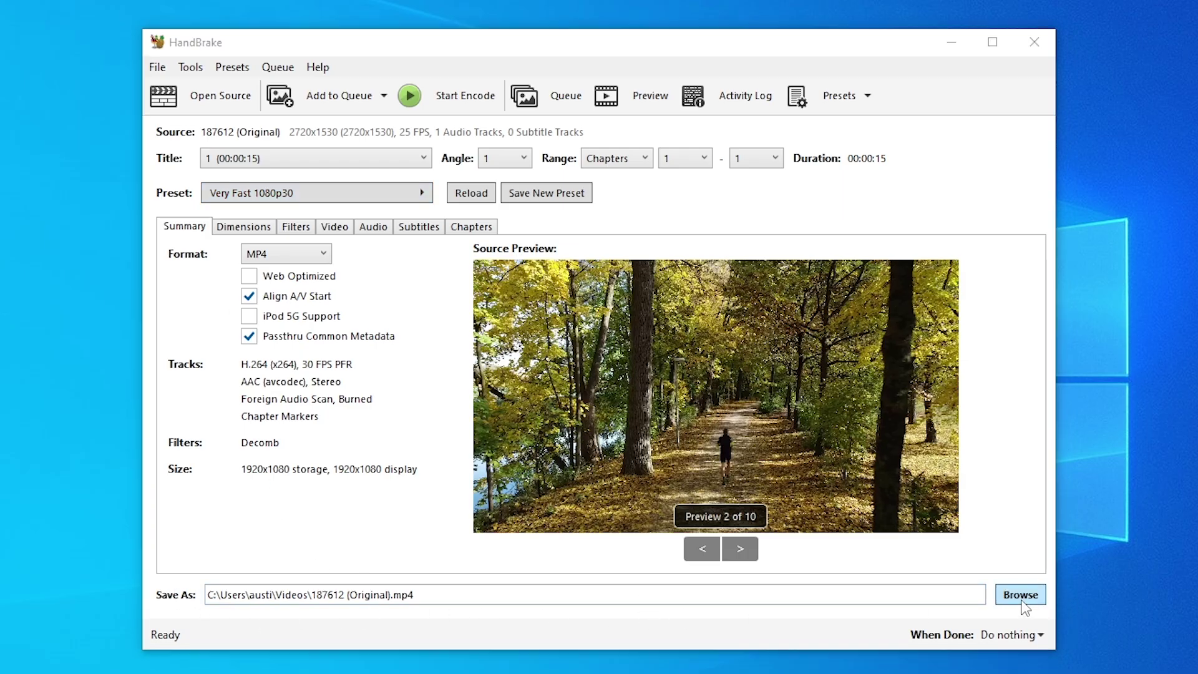
scroll(200, 263, up, 1)
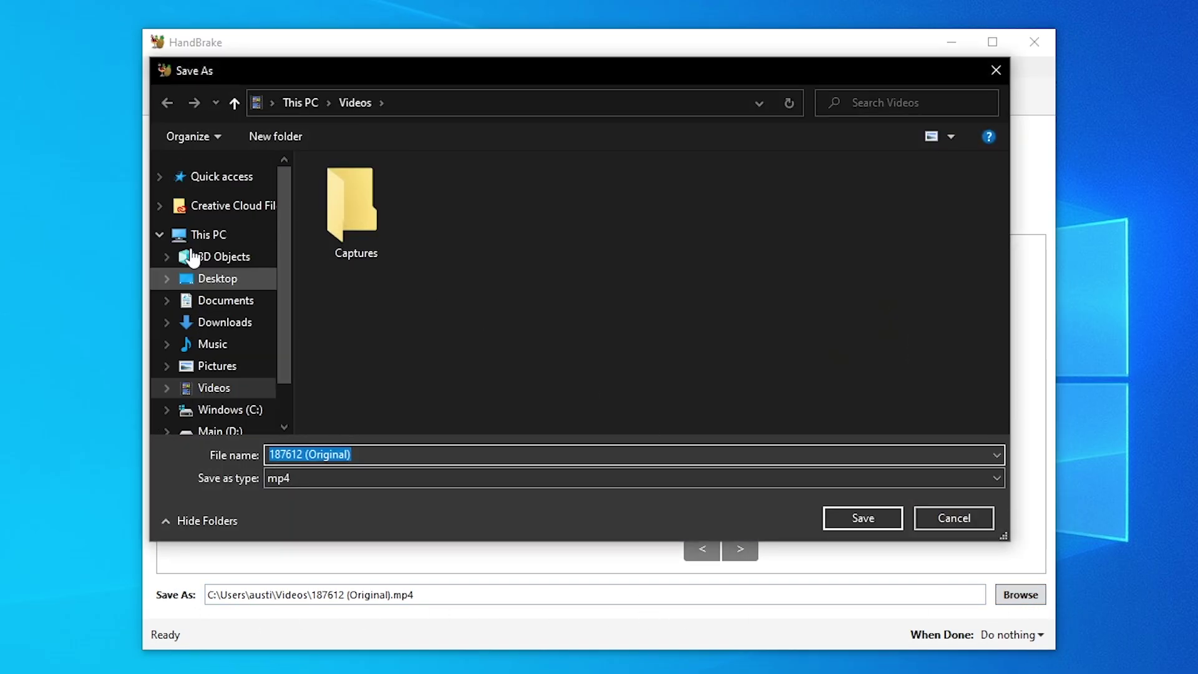
click(219, 281)
double_click(380, 189)
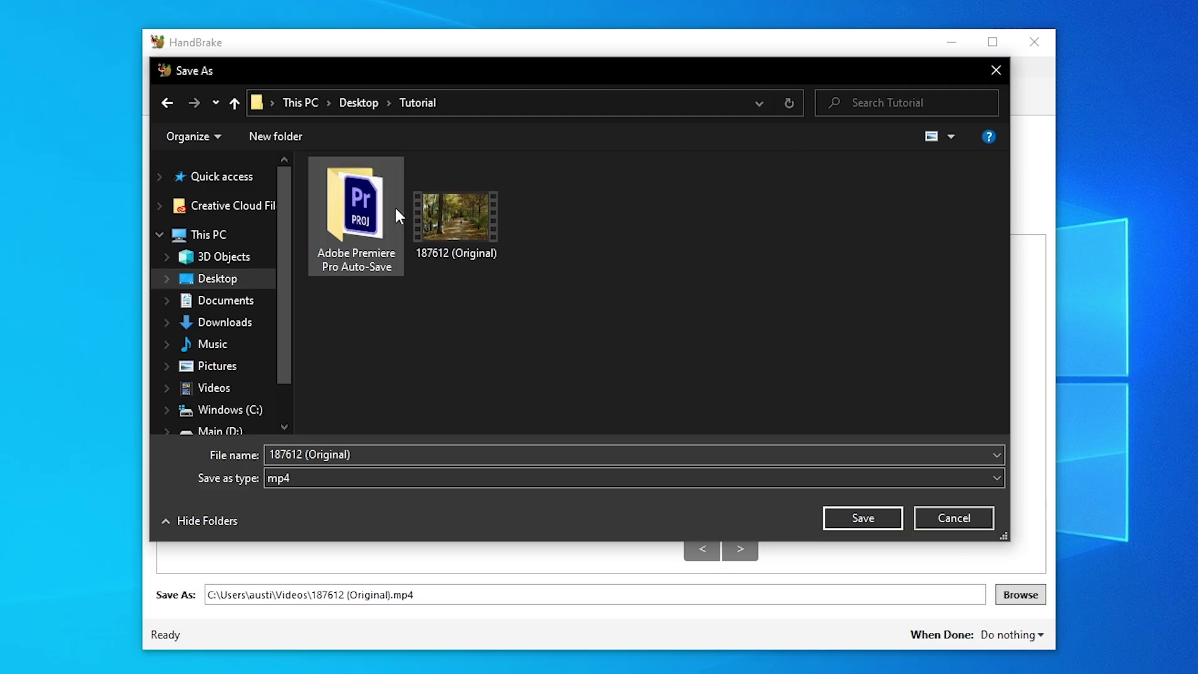
click(416, 456)
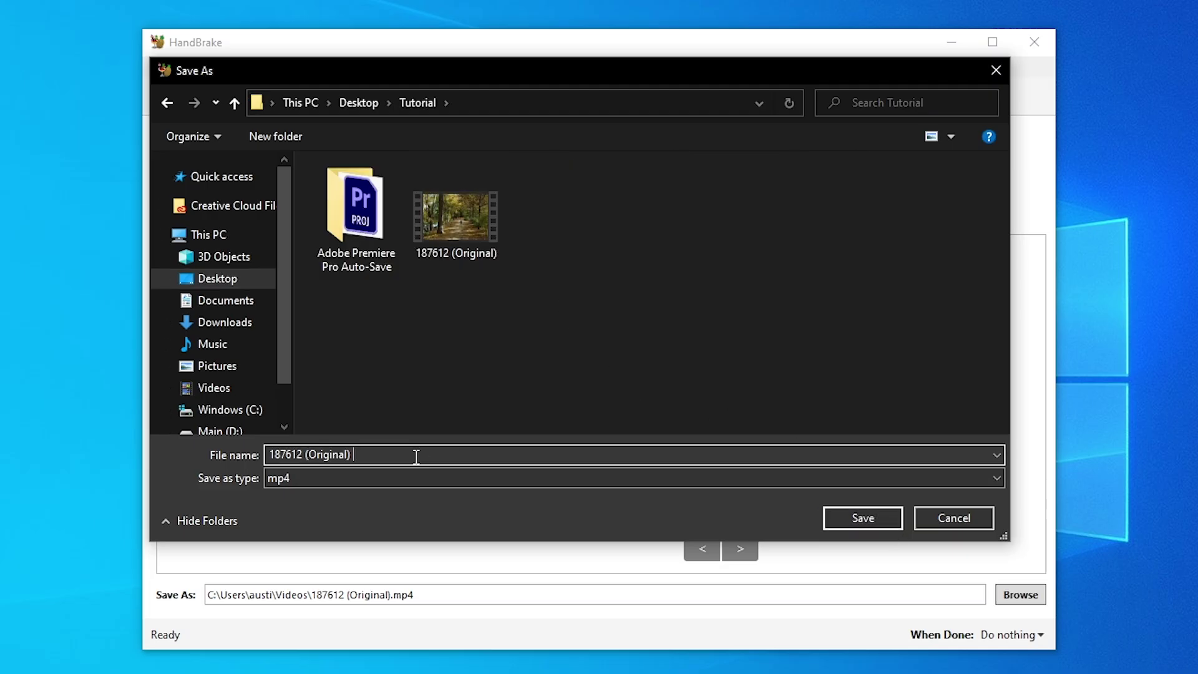
text(HANDBRAKE)
key(Return)
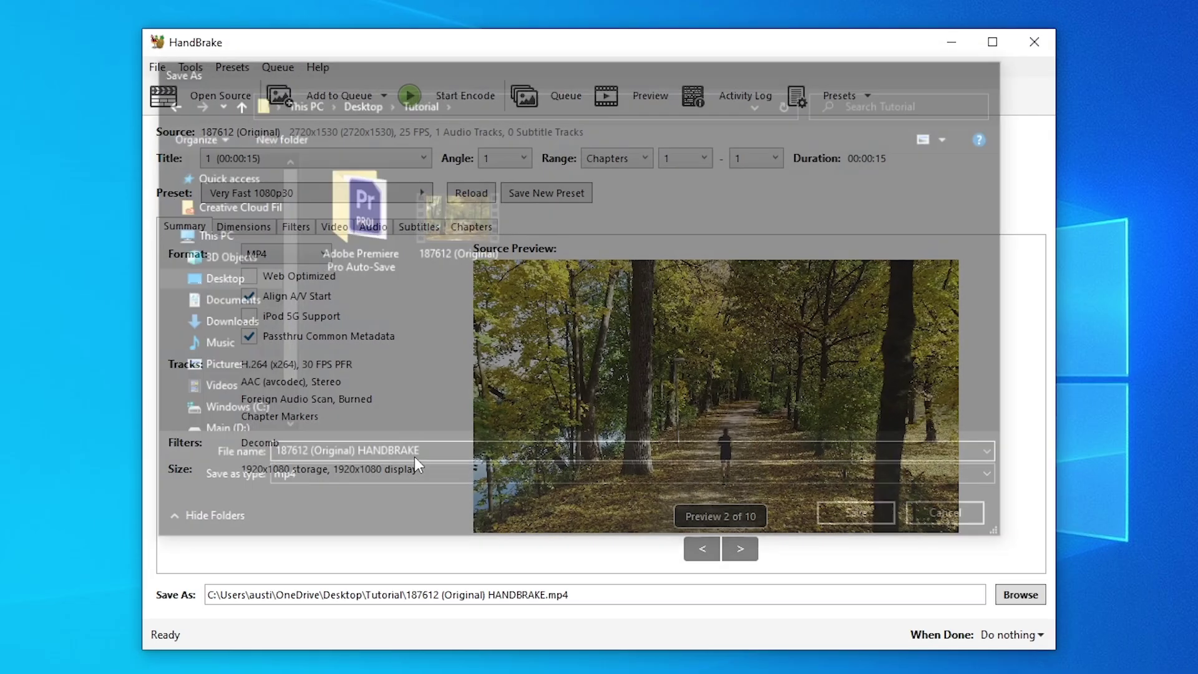
click(460, 94)
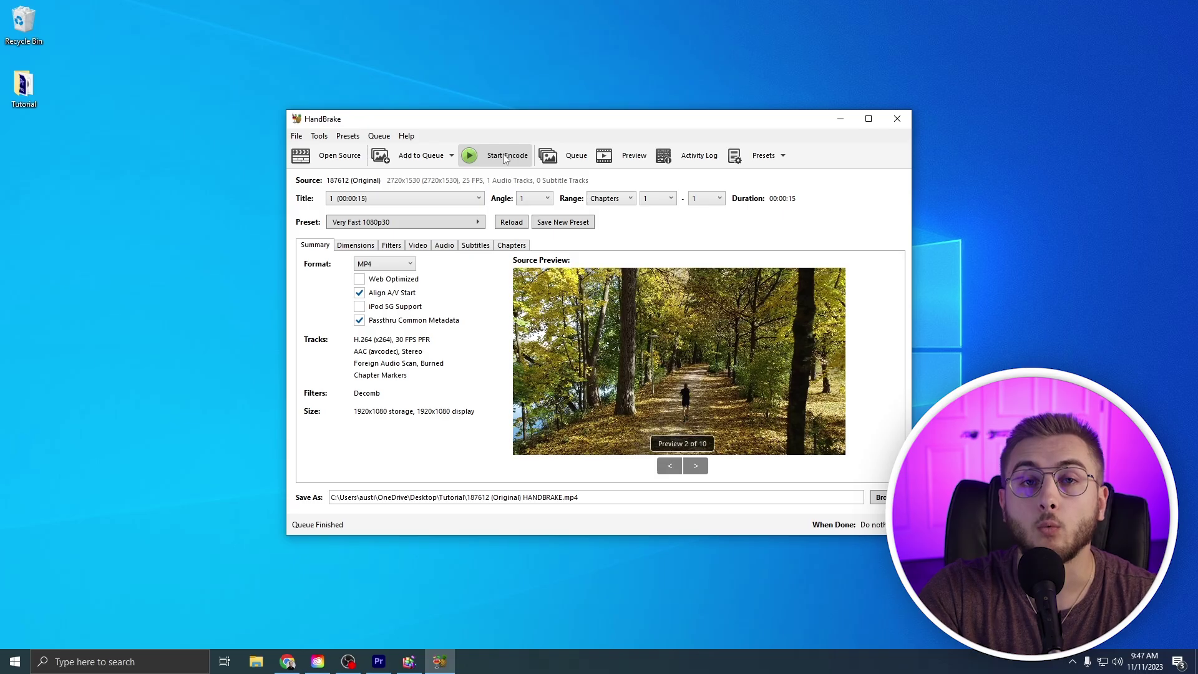
click(908, 120)
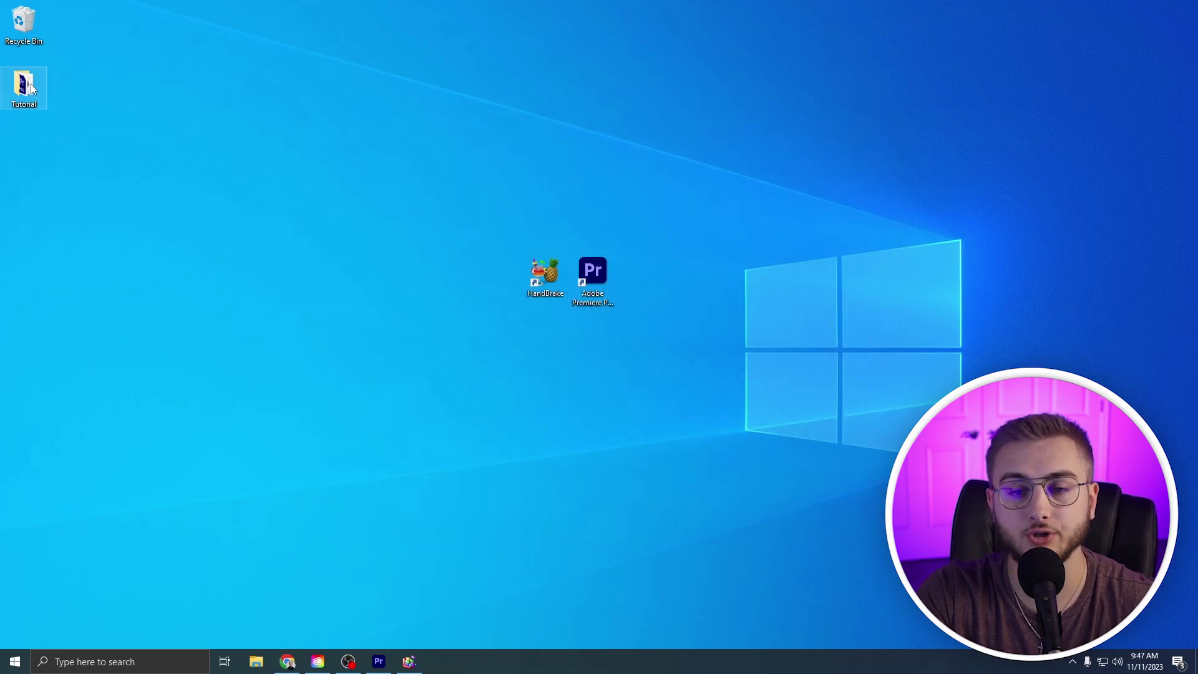
- Open Tutorial.prproj in Premiere Pro and rename the sequence to SEQUENCE
double_click(31, 86)
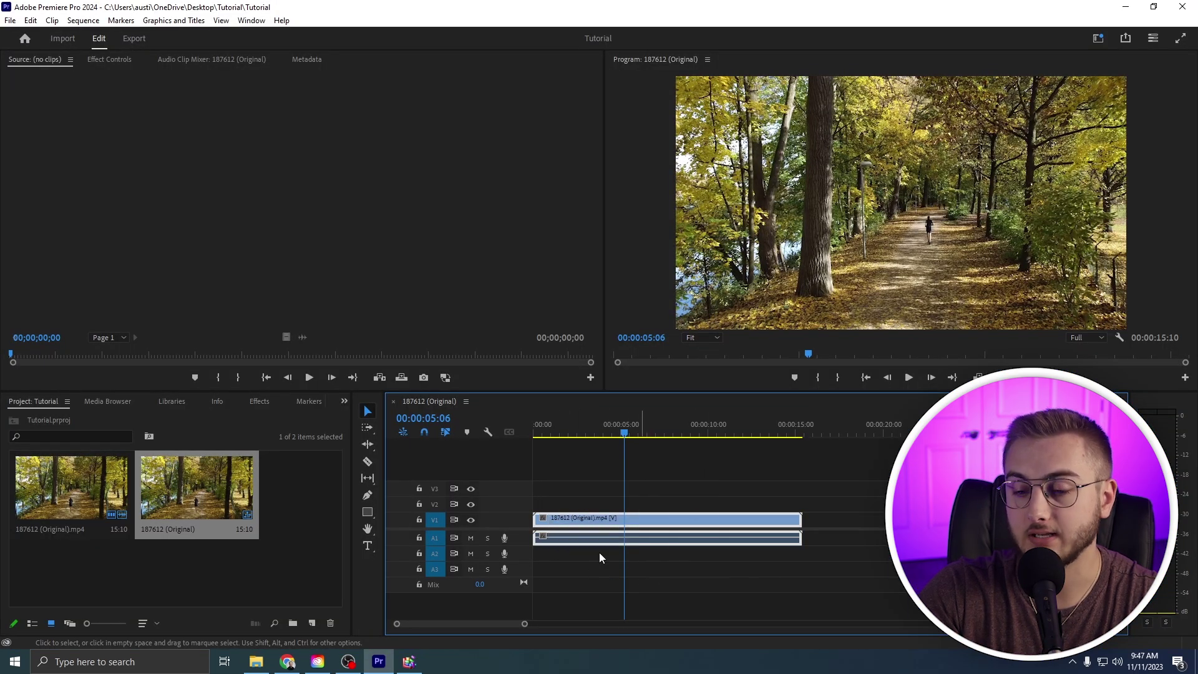
right_click(76, 536)
click(272, 565)
click(90, 522)
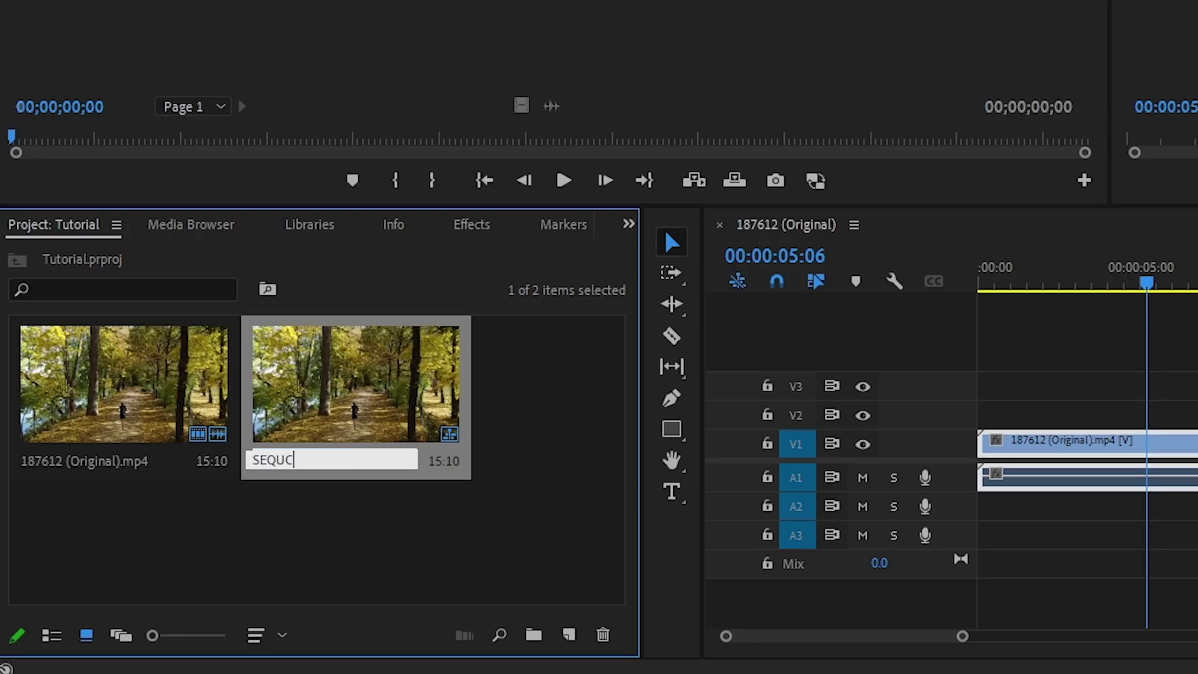
text(NCE)
key(Tab)
- Replace the 187612 (Original).mp4 clip's footage with the HANDBRAKE file and play the sequence
click(107, 388)
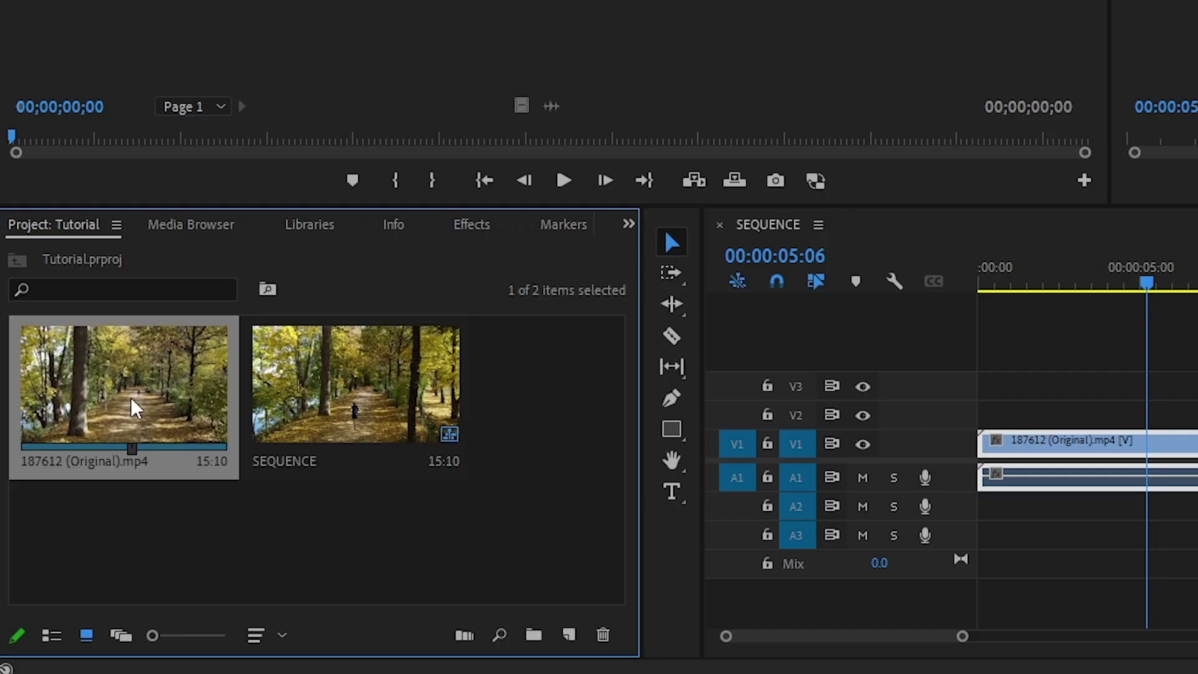
right_click(150, 410)
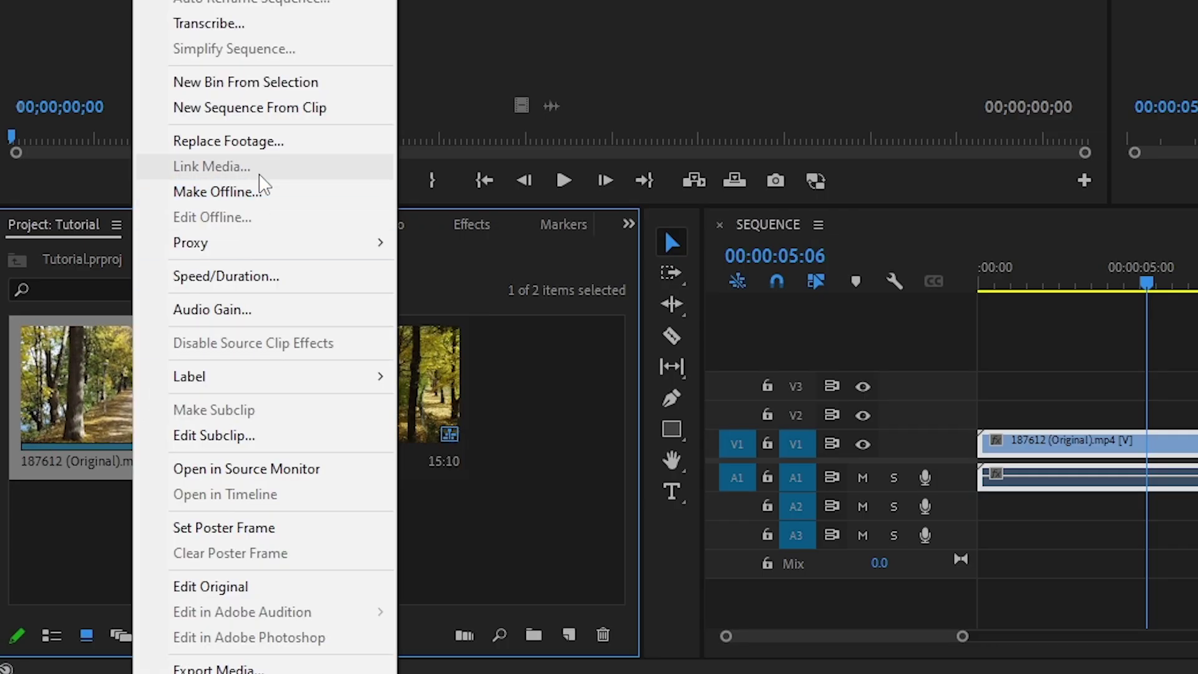
click(265, 142)
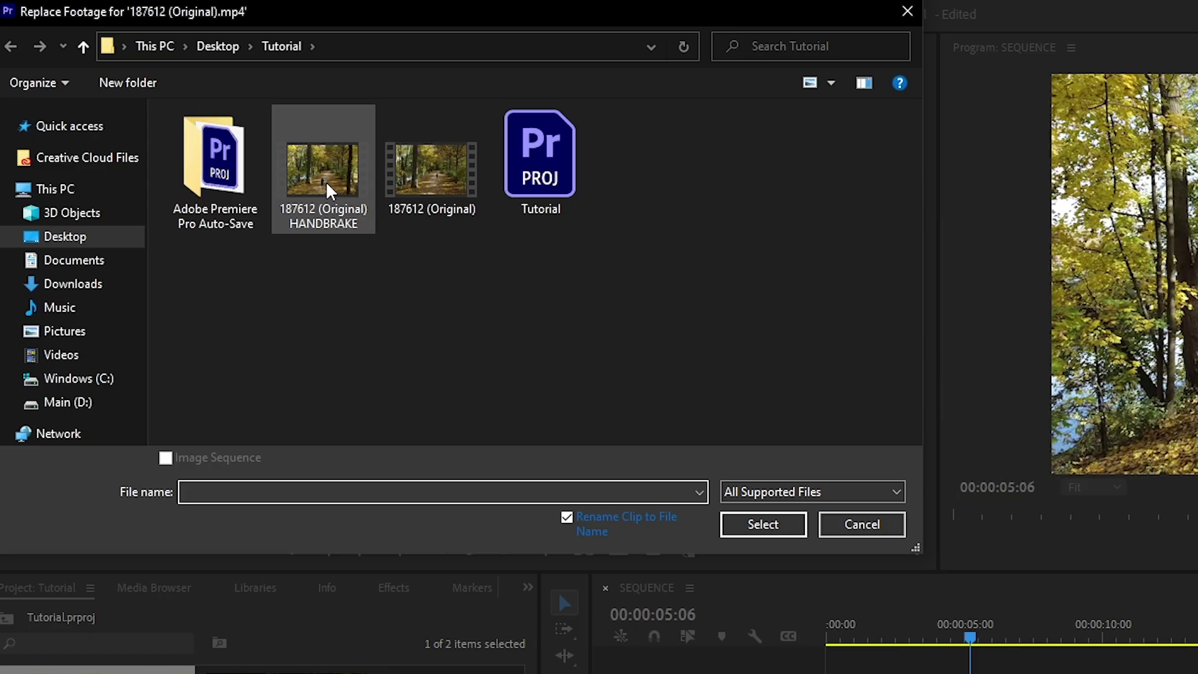
click(306, 185)
double_click(321, 181)
key(space)
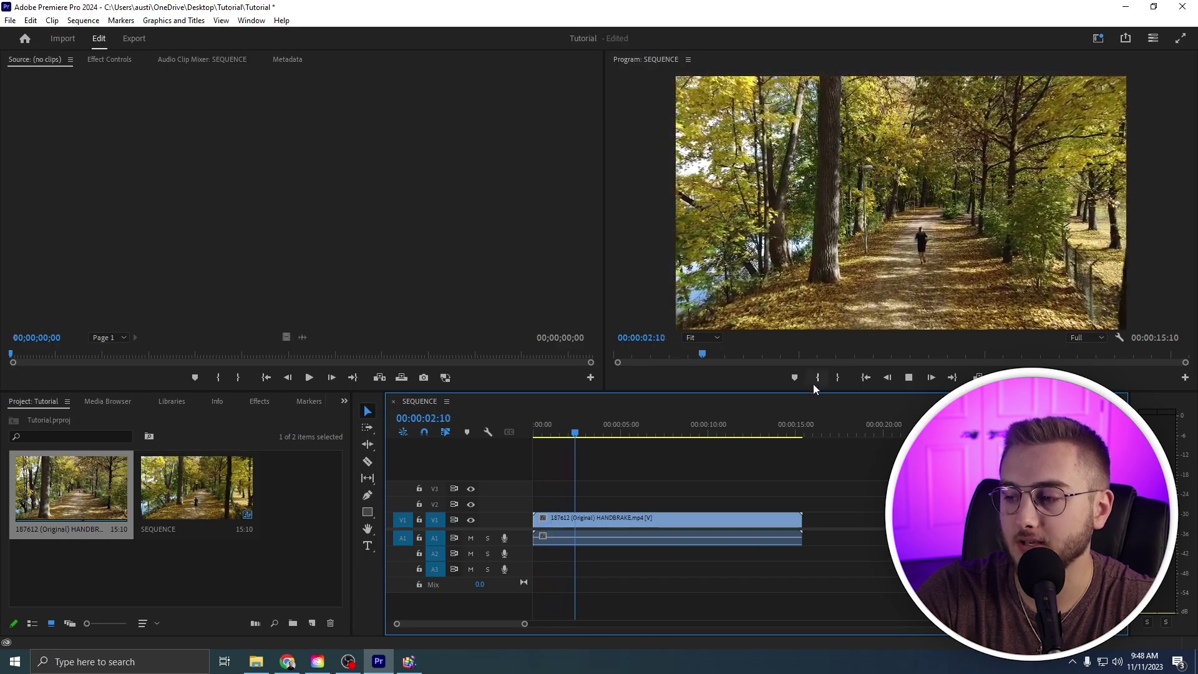
drag(612, 441, 773, 549)
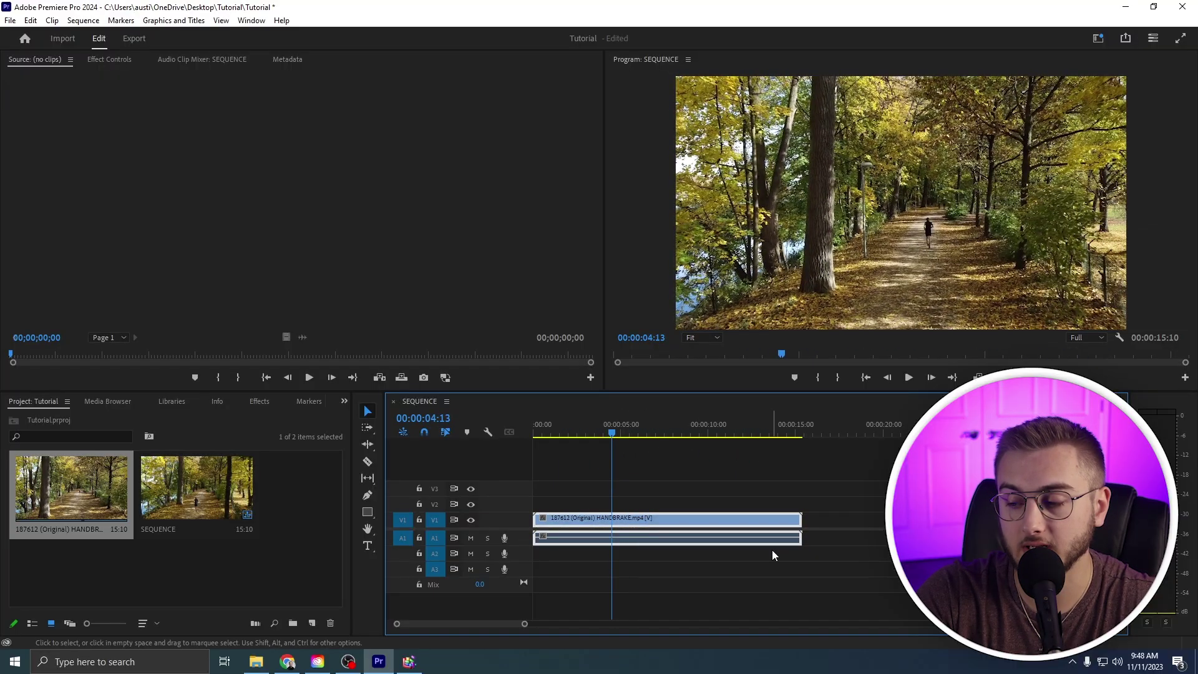